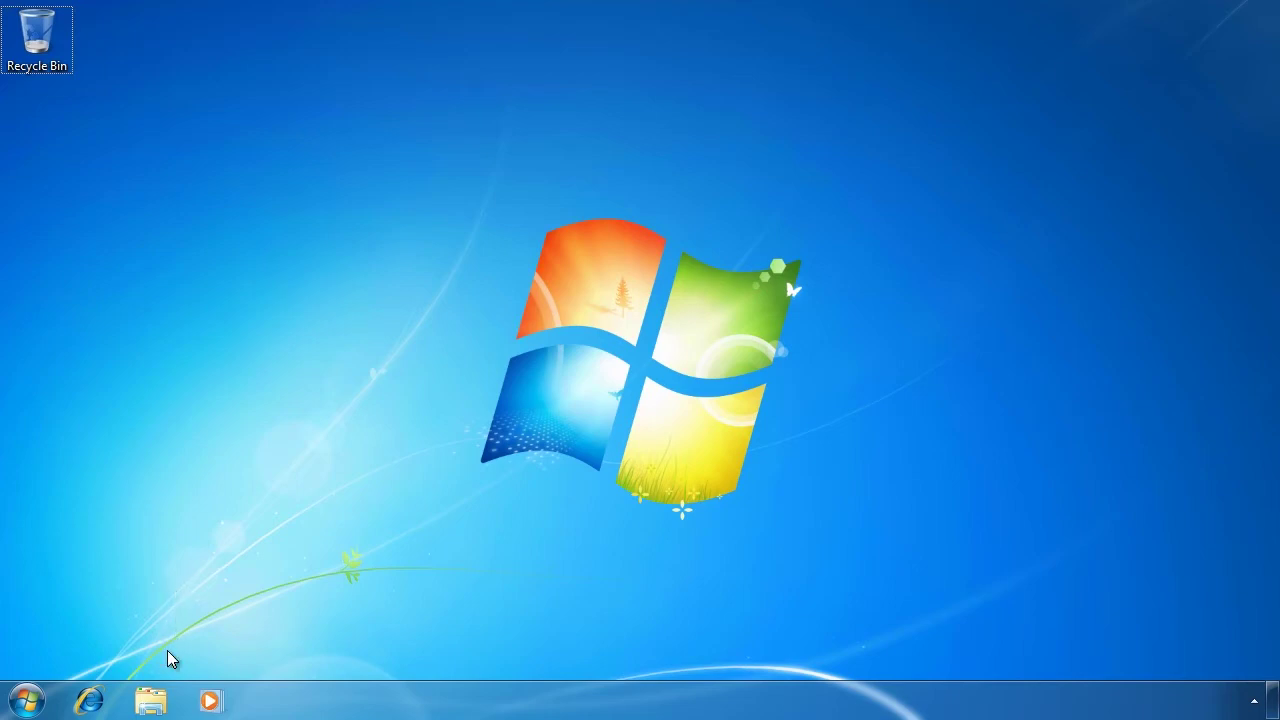
Step: Run the KB3AIK_EN DVD from Computer and allow its setup program through UAC
{"action": "left_click", "coordinate": [151, 703]}
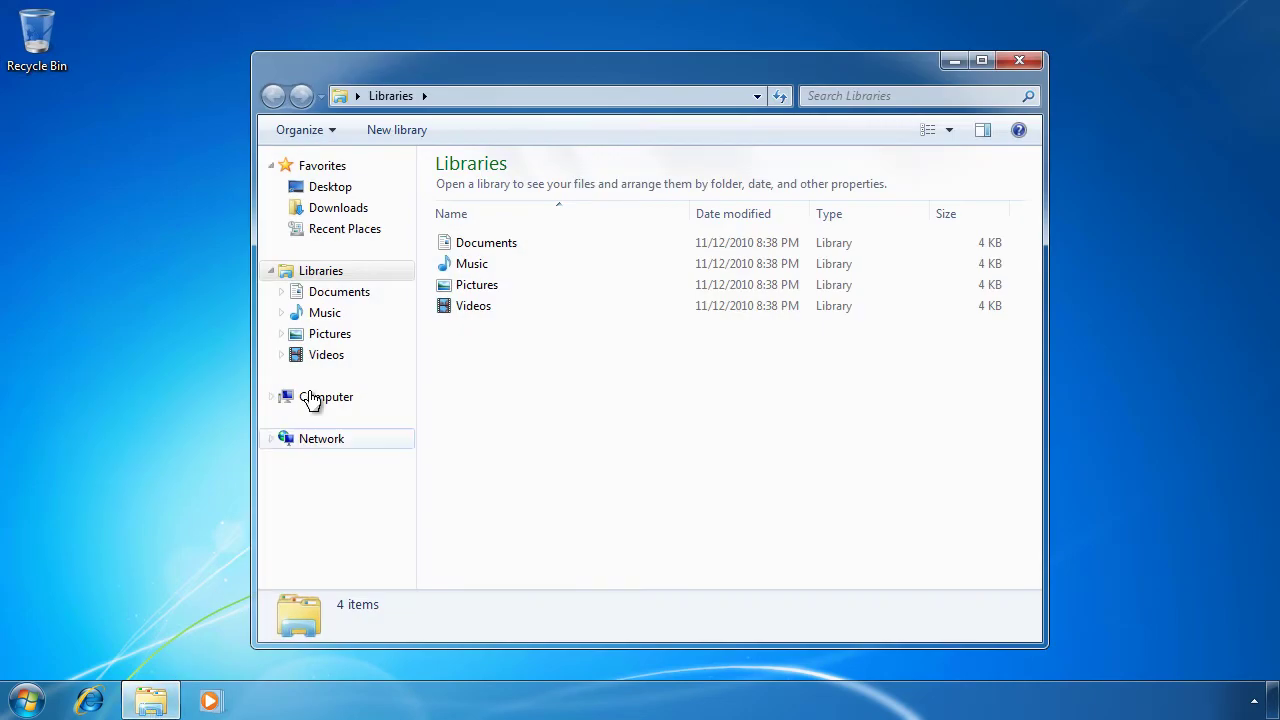
{"action": "left_click", "coordinate": [314, 398]}
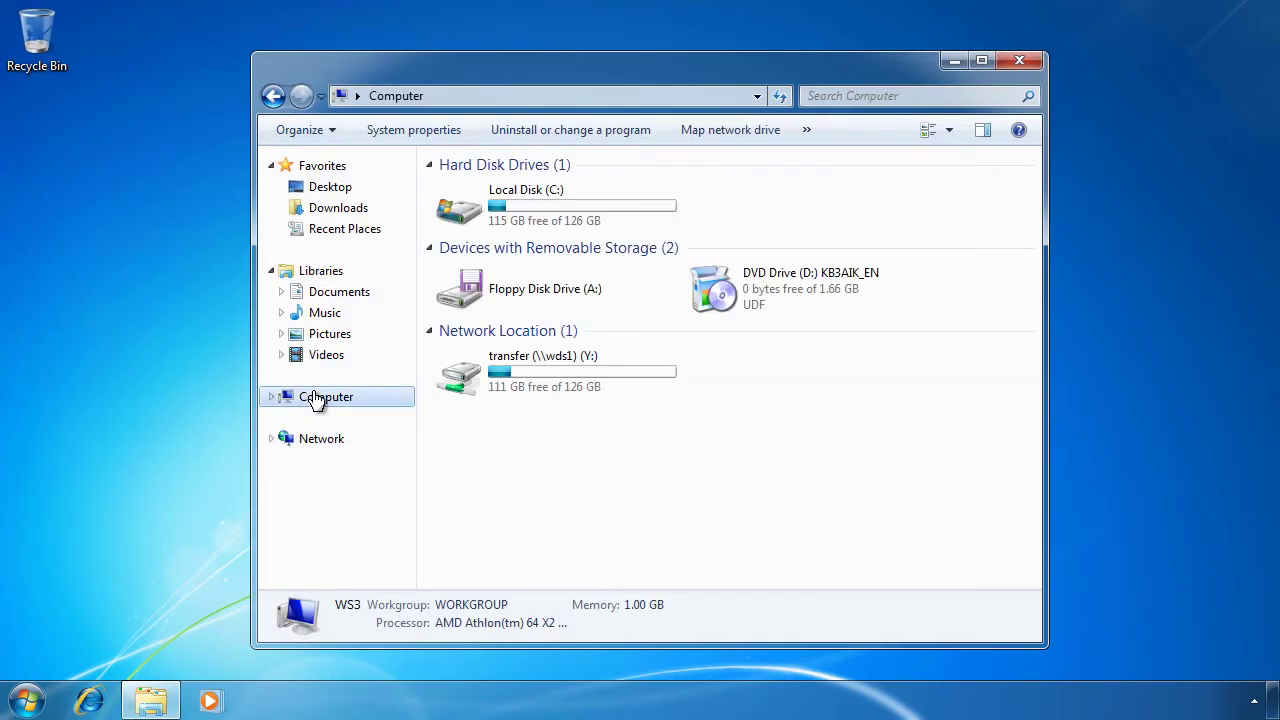
{"action": "double_click", "coordinate": [765, 292]}
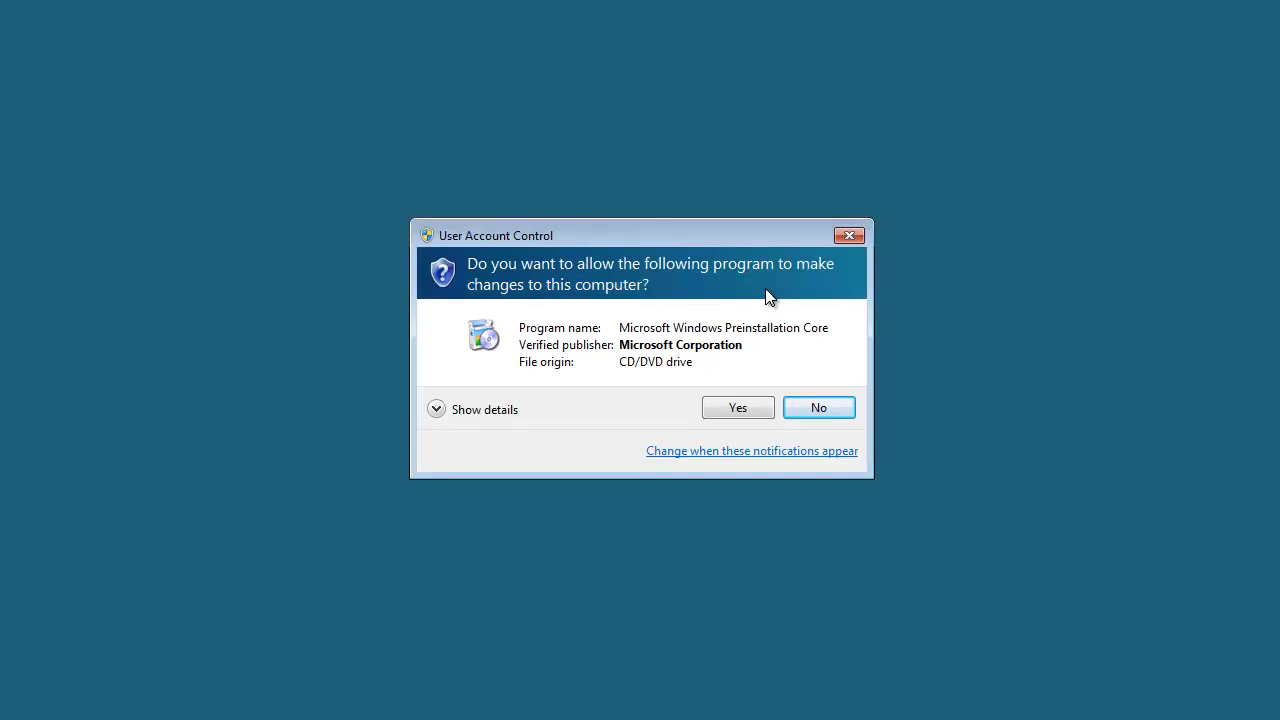
{"action": "left_click", "coordinate": [738, 408]}
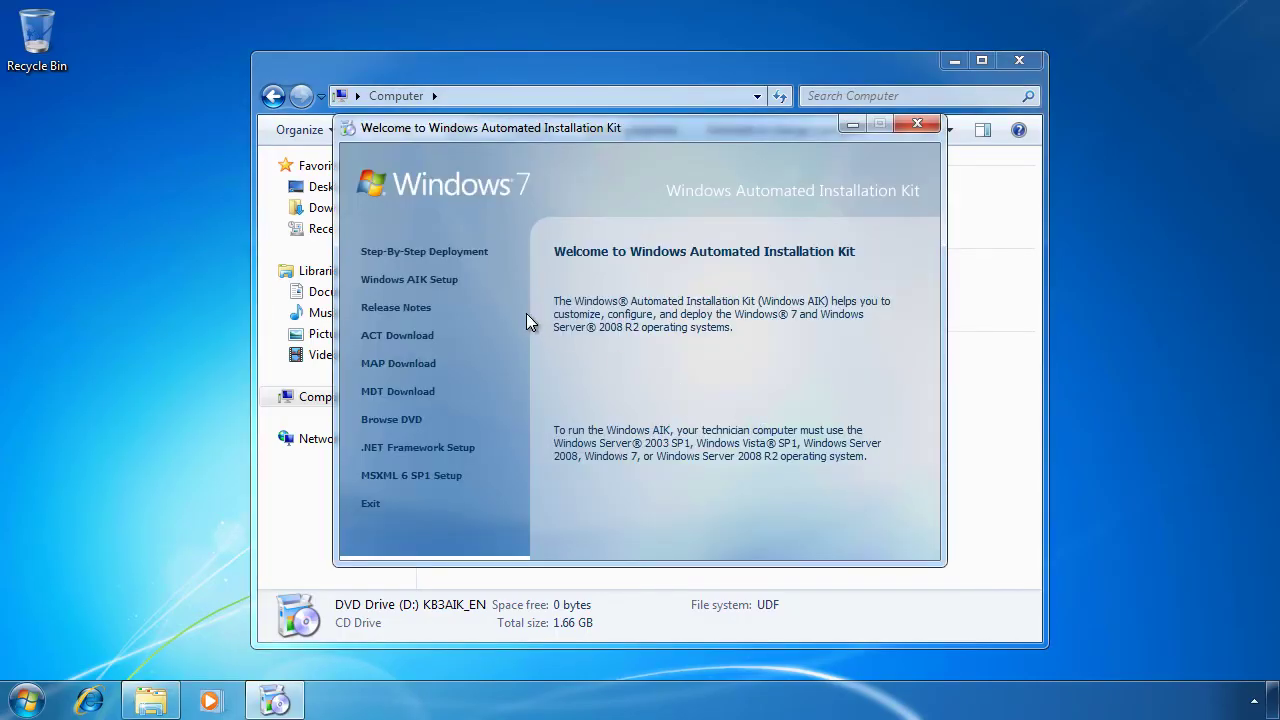
Step: Install Windows AIK with the licence accepted and the default C:\Program Files\Windows AIK\ folder
{"action": "left_click", "coordinate": [437, 285]}
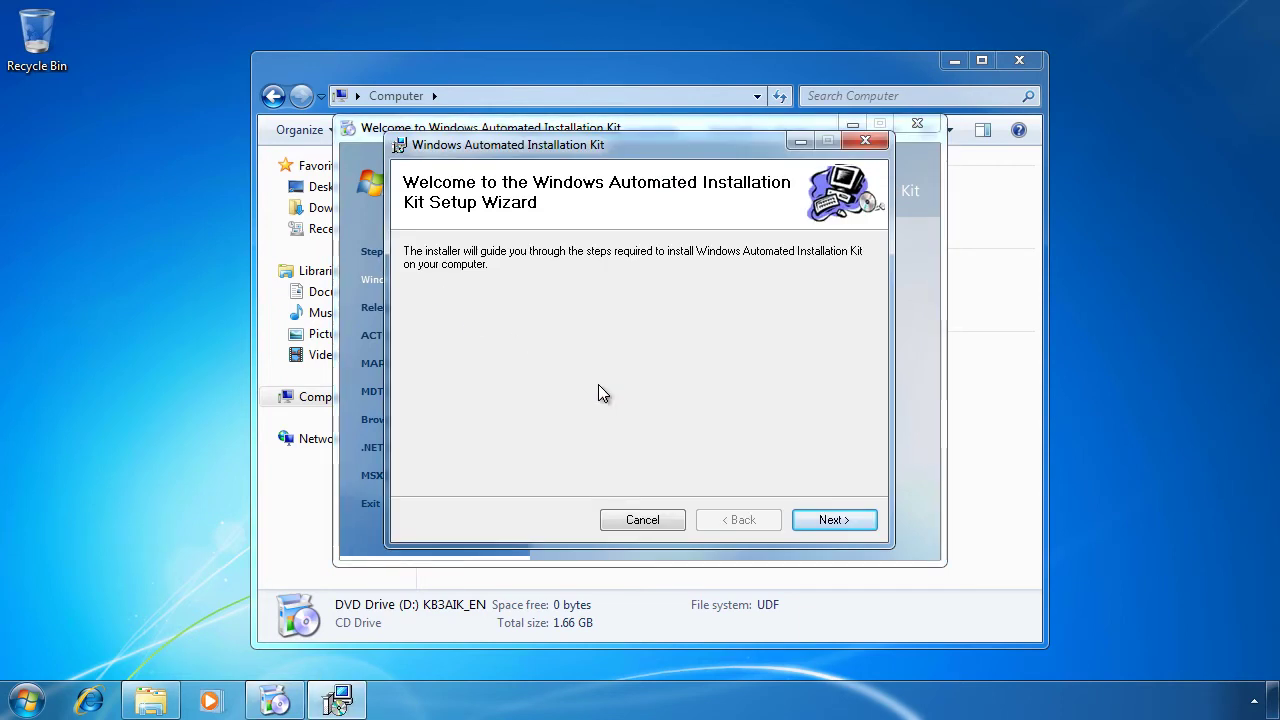
{"action": "left_click", "coordinate": [836, 521]}
{"action": "left_click", "coordinate": [645, 480]}
{"action": "left_click", "coordinate": [853, 526]}
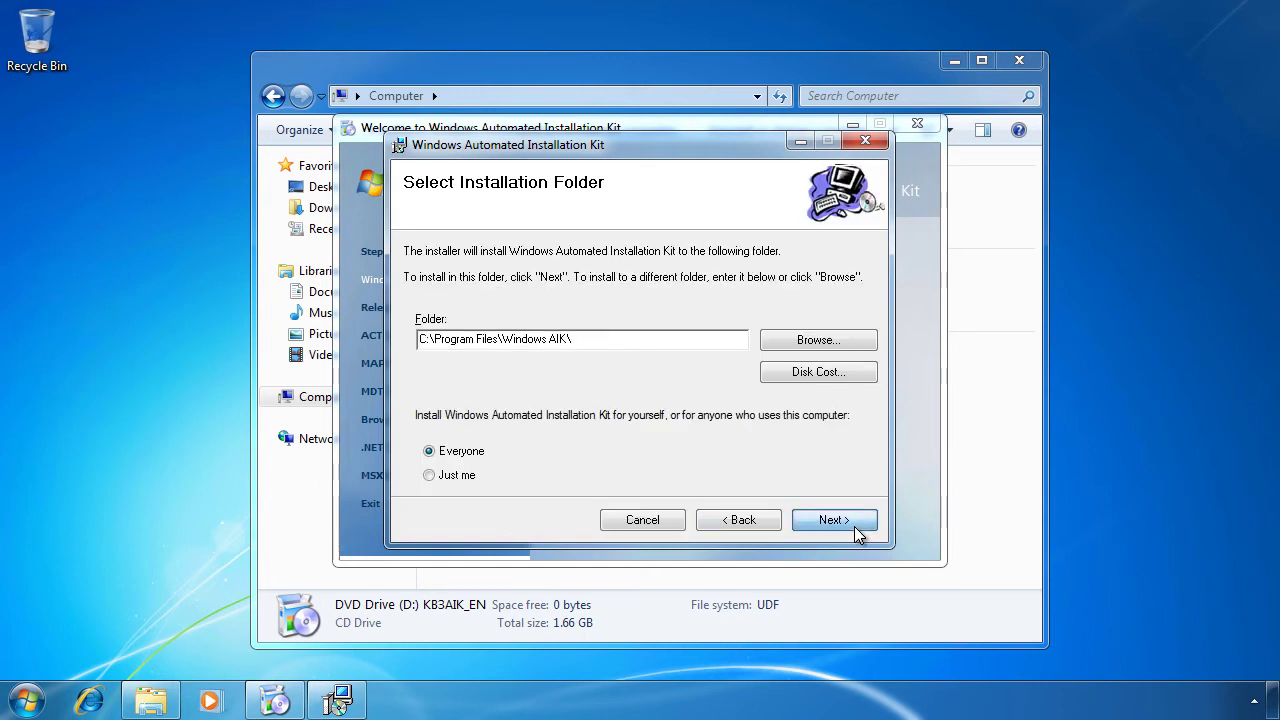
{"action": "left_click", "coordinate": [854, 526]}
{"action": "left_click", "coordinate": [854, 526]}
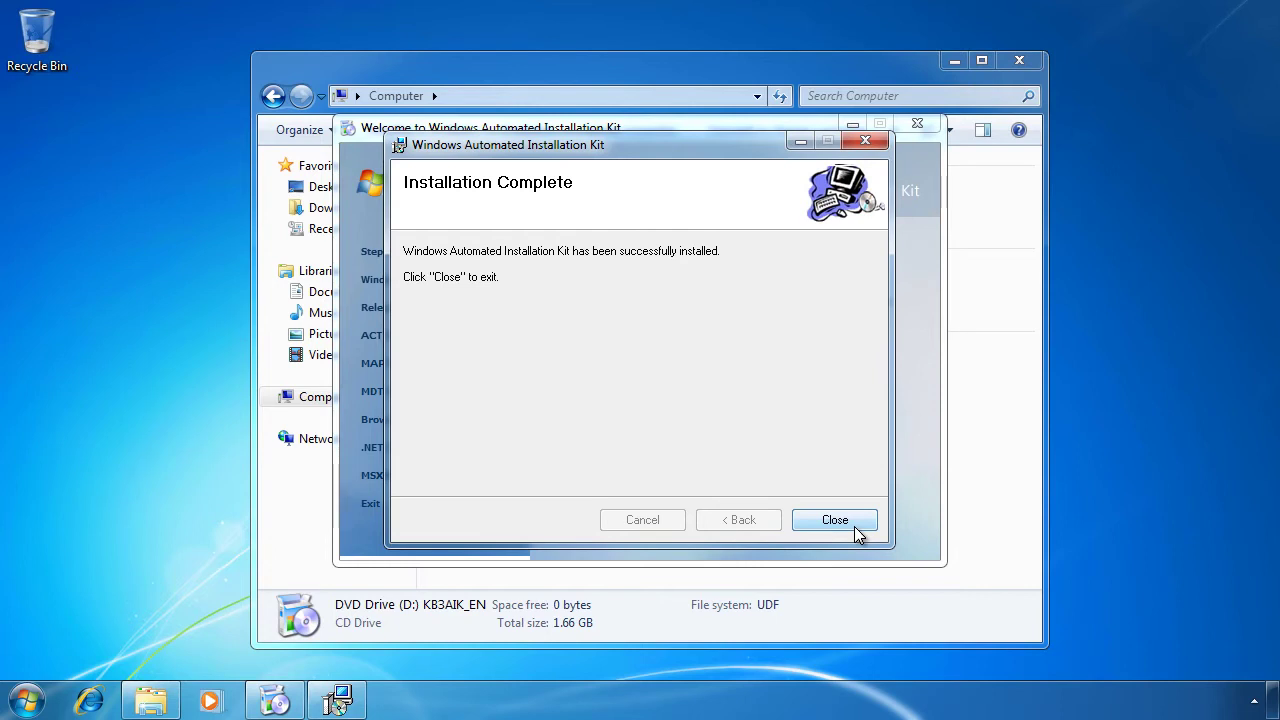
{"action": "left_click", "coordinate": [855, 528]}
Step: Copy INSTALL.WIM from the DVD's D:\SOURCES folder
{"action": "left_click", "coordinate": [919, 126]}
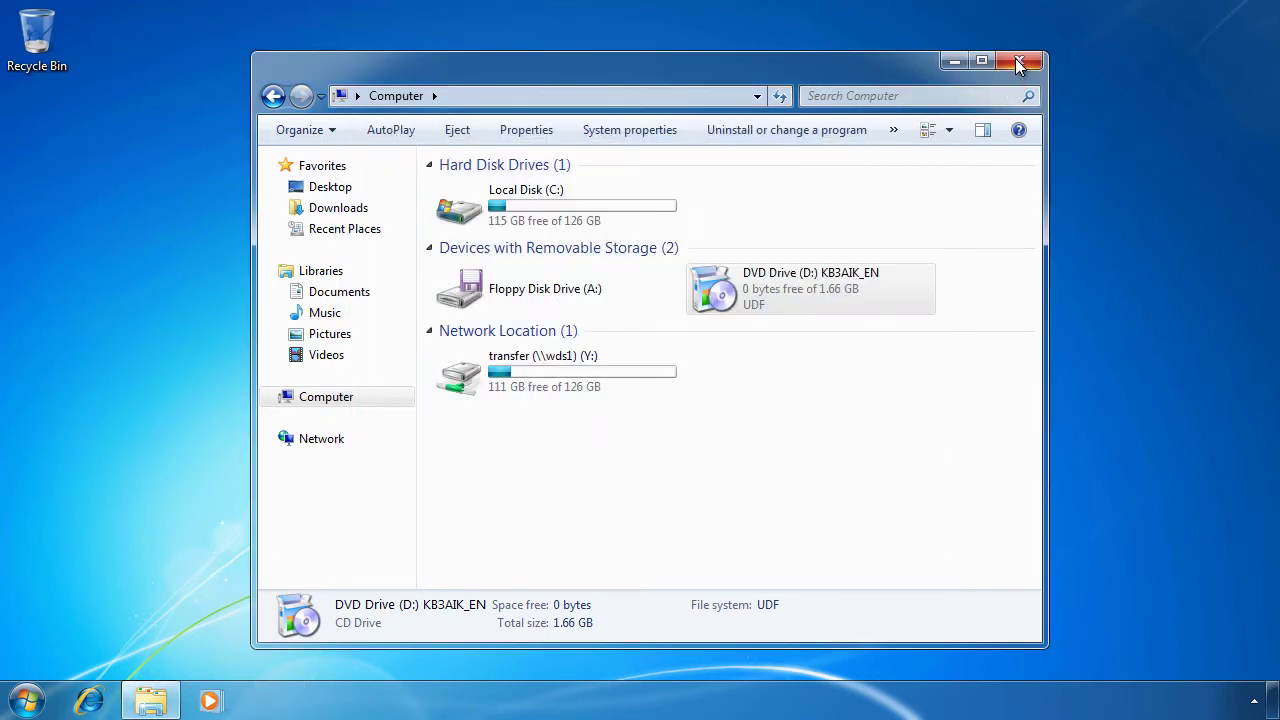
{"action": "left_click", "coordinate": [1019, 61]}
{"action": "left_click", "coordinate": [151, 701]}
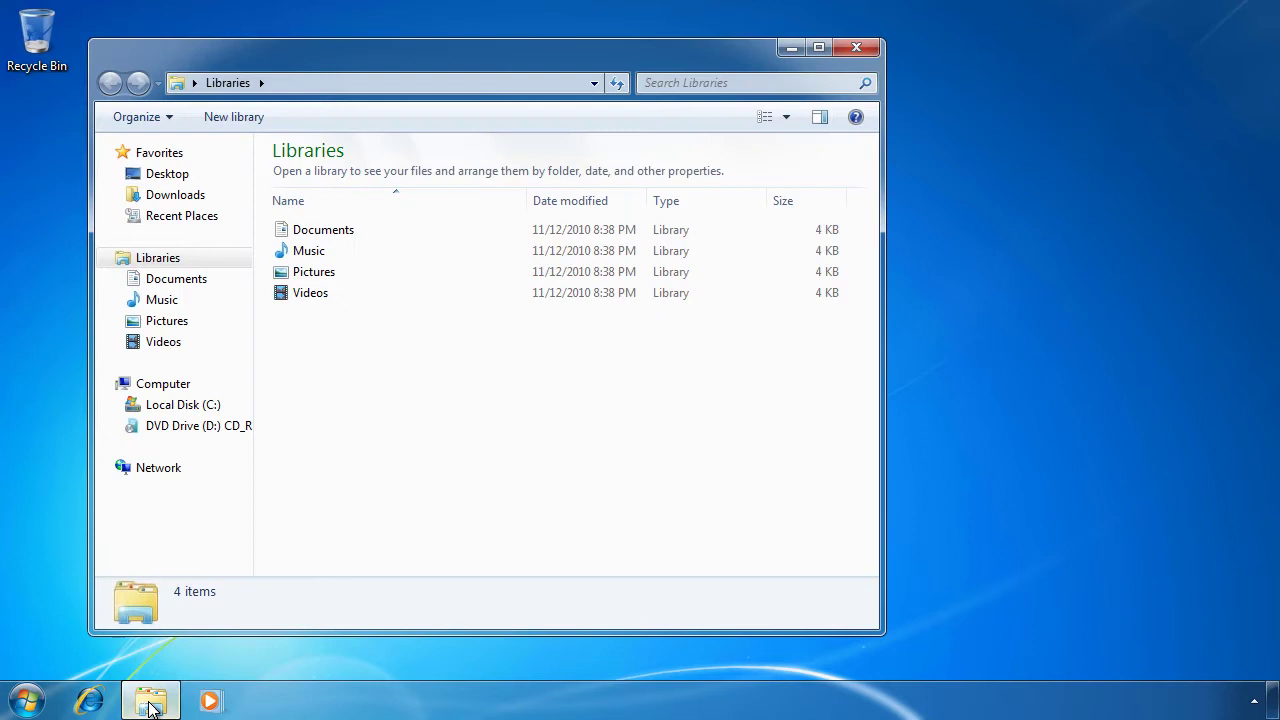
{"action": "left_click", "coordinate": [193, 426]}
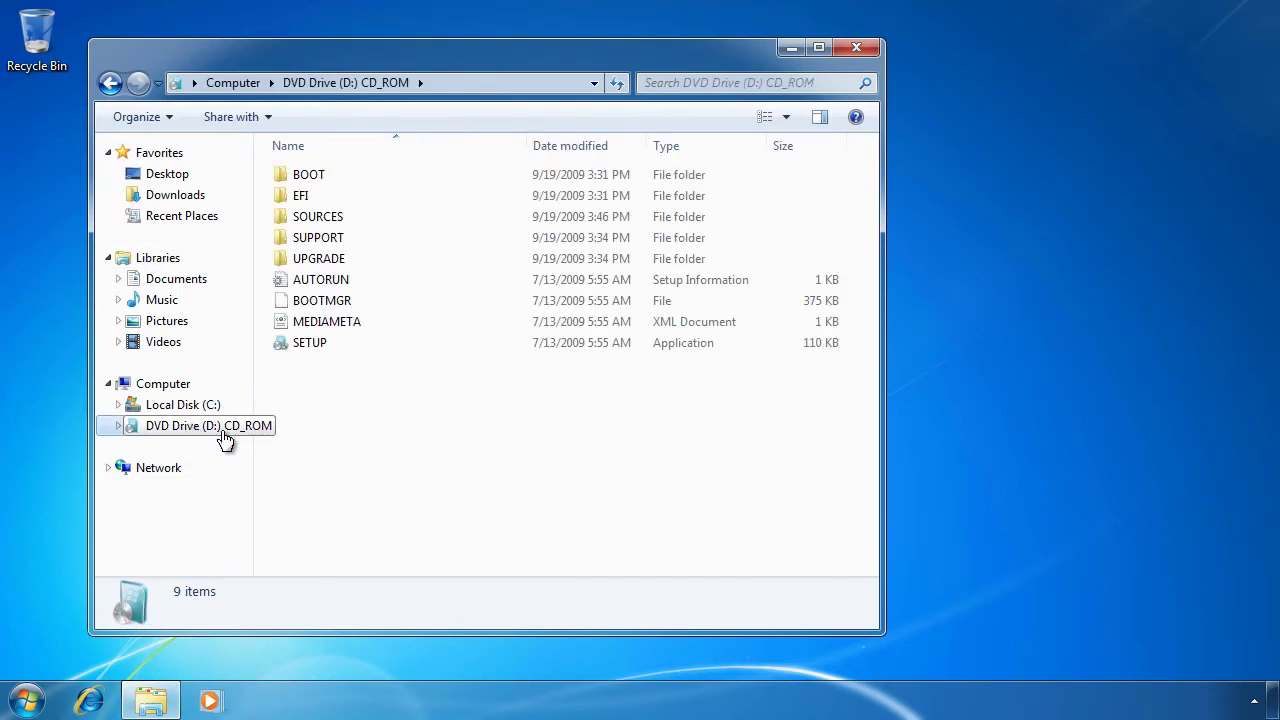
{"action": "left_click", "coordinate": [300, 217]}
{"action": "double_click", "coordinate": [382, 215]}
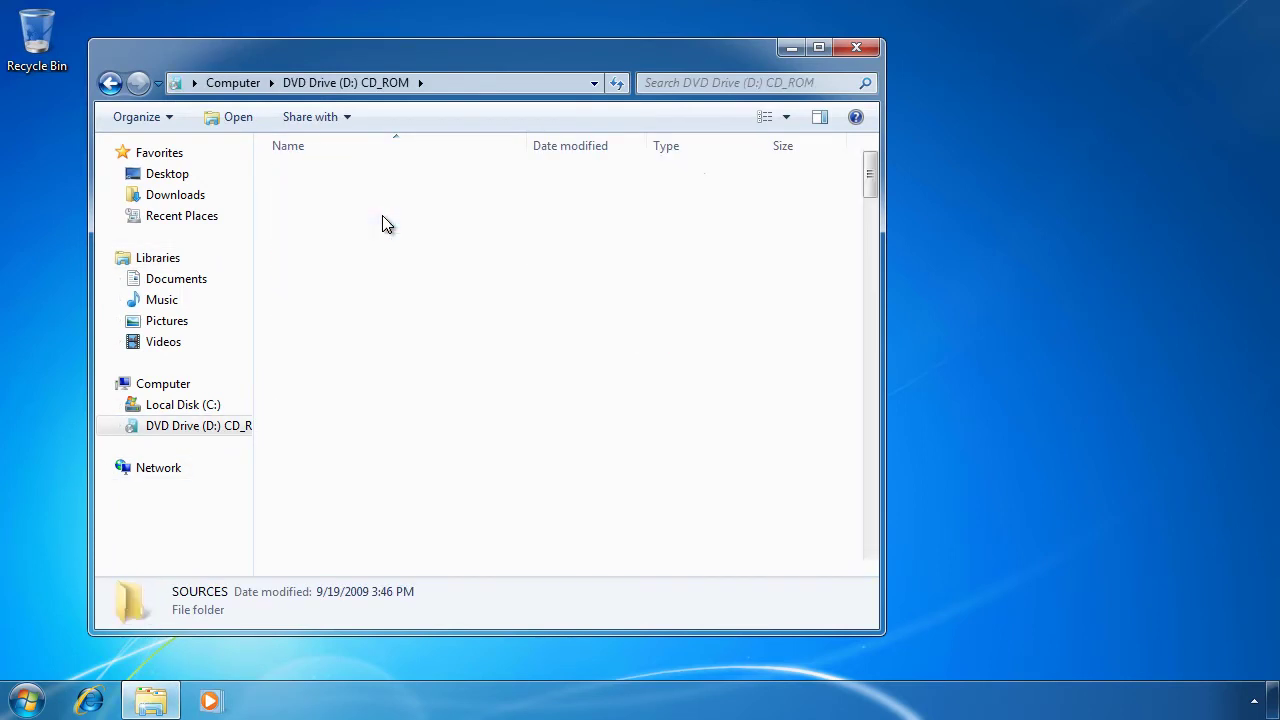
{"action": "left_click", "coordinate": [382, 215]}
{"action": "type", "text": "ins"}
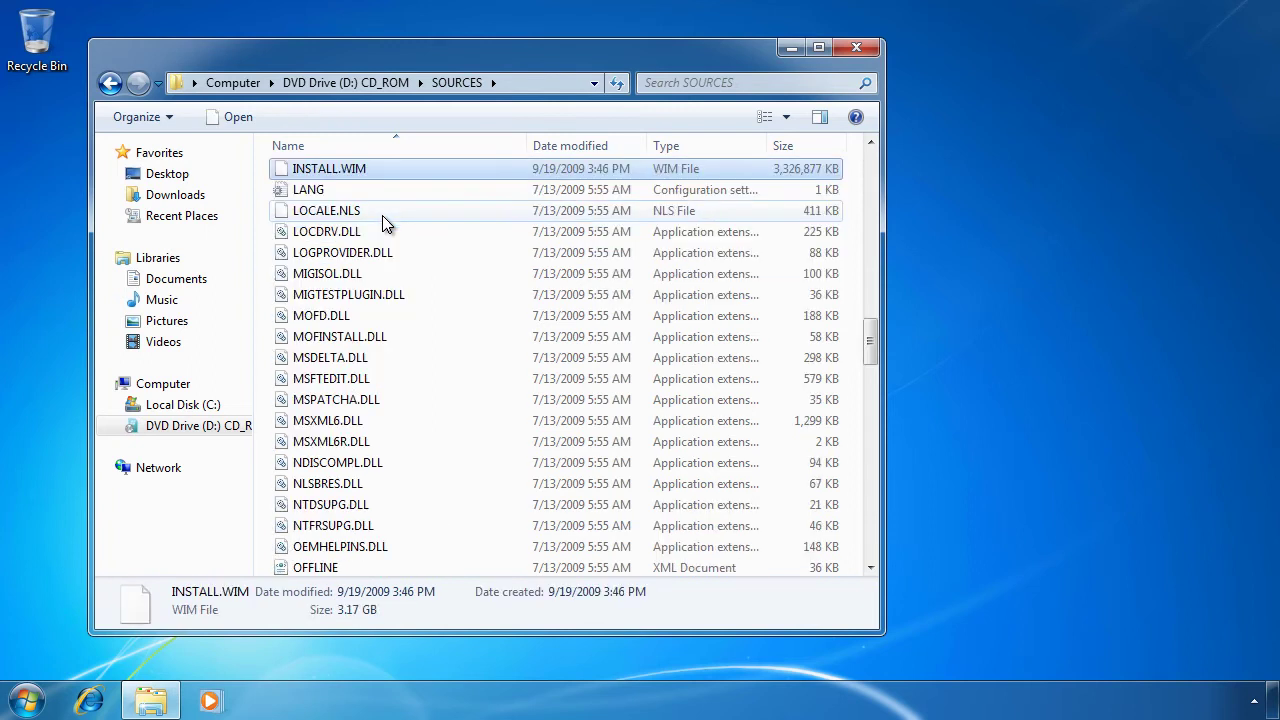
{"action": "right_click", "coordinate": [430, 169]}
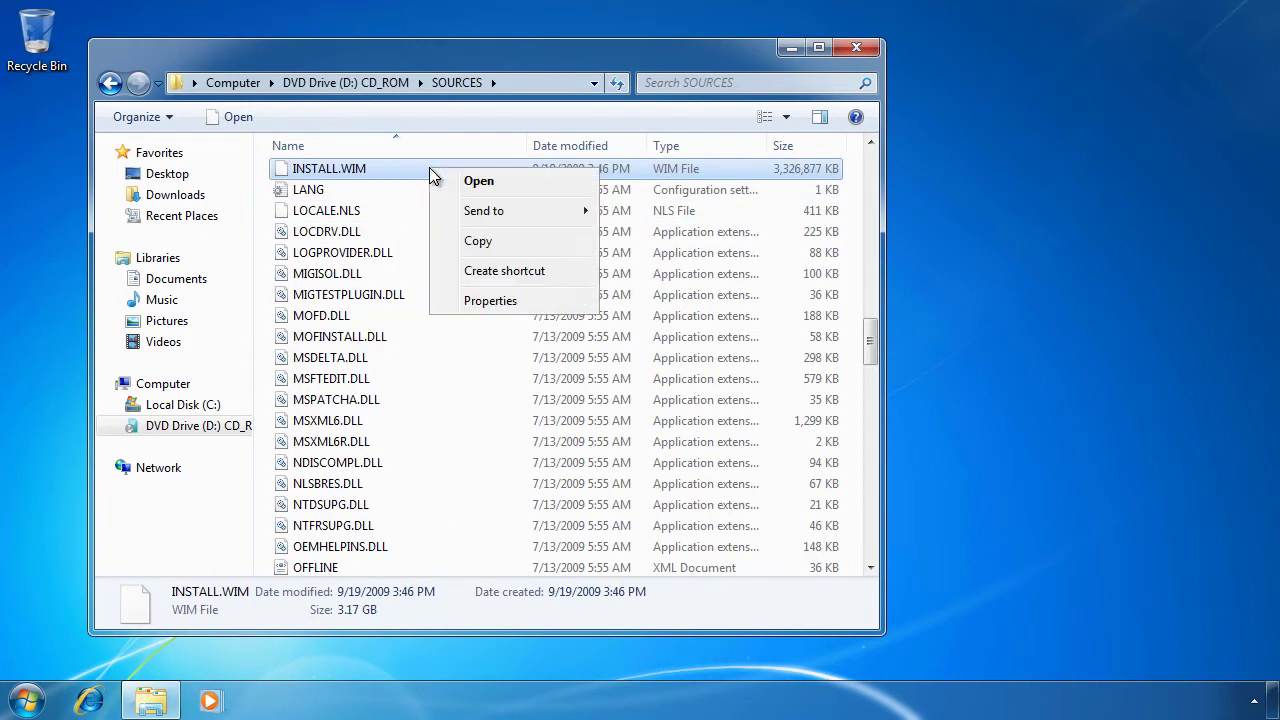
{"action": "left_click", "coordinate": [567, 242]}
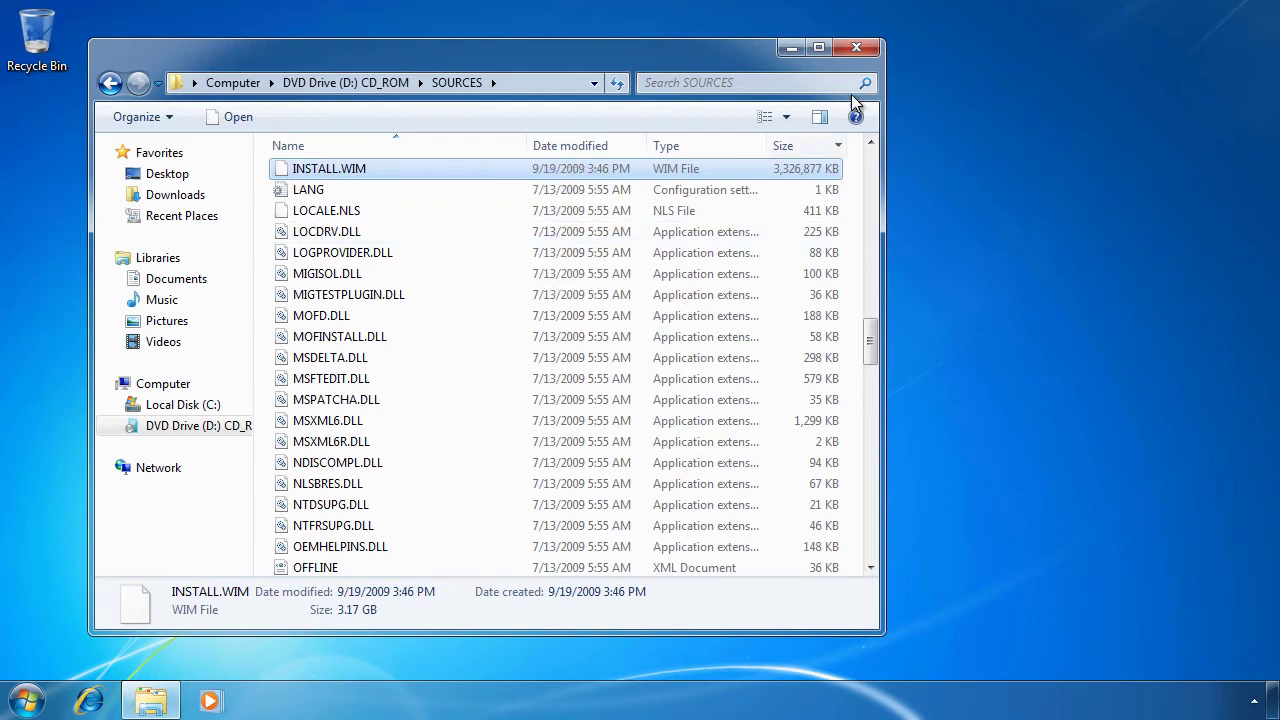
Step: Create a desktop folder named MyImages and paste INSTALL.WIM into it
{"action": "left_click", "coordinate": [856, 47]}
{"action": "right_click", "coordinate": [58, 132]}
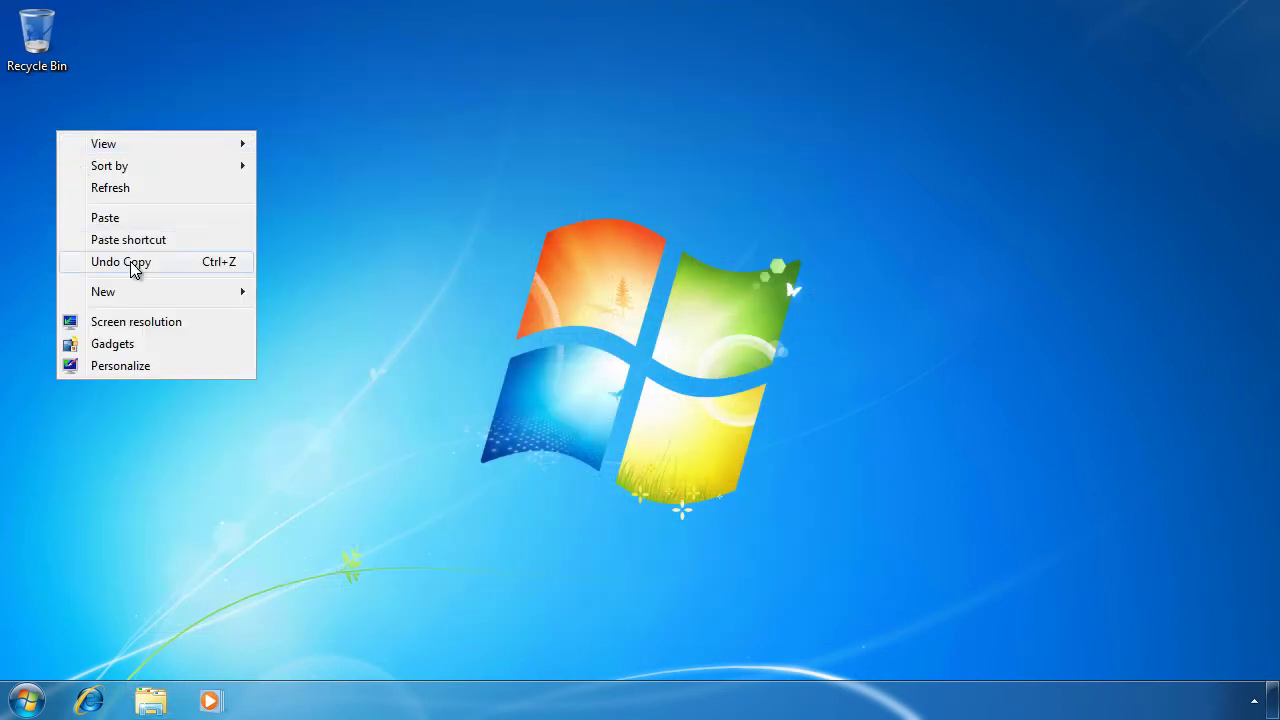
{"action": "mouse_move", "coordinate": [154, 294]}
{"action": "left_click", "coordinate": [331, 294]}
{"action": "type", "text": "MyImages"}
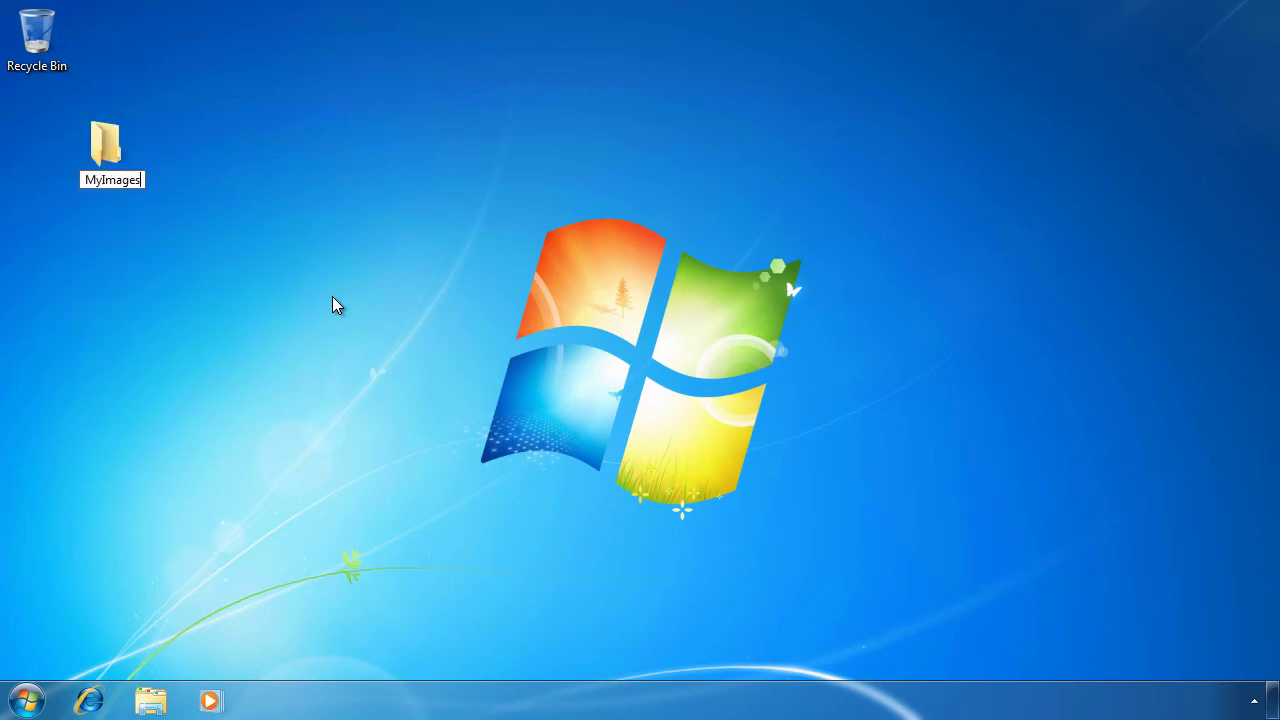
{"action": "key", "text": "Return"}
{"action": "double_click", "coordinate": [105, 143]}
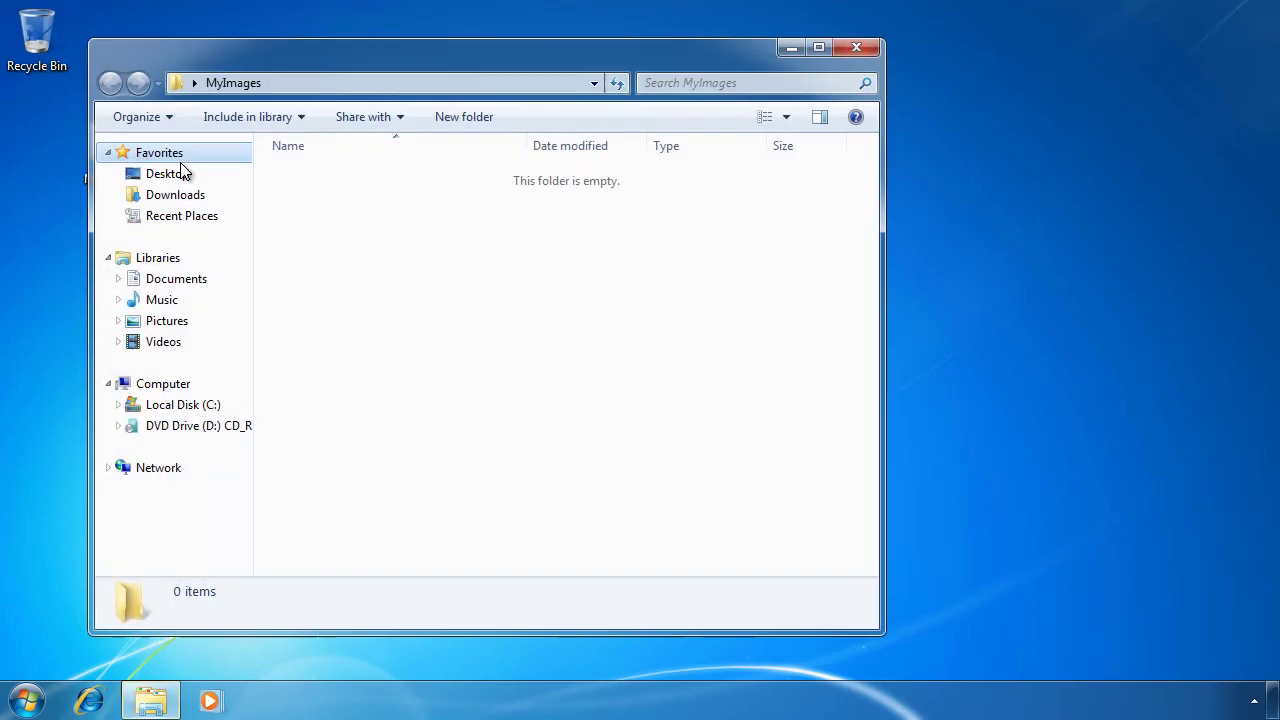
{"action": "right_click", "coordinate": [370, 214]}
{"action": "left_click", "coordinate": [515, 358]}
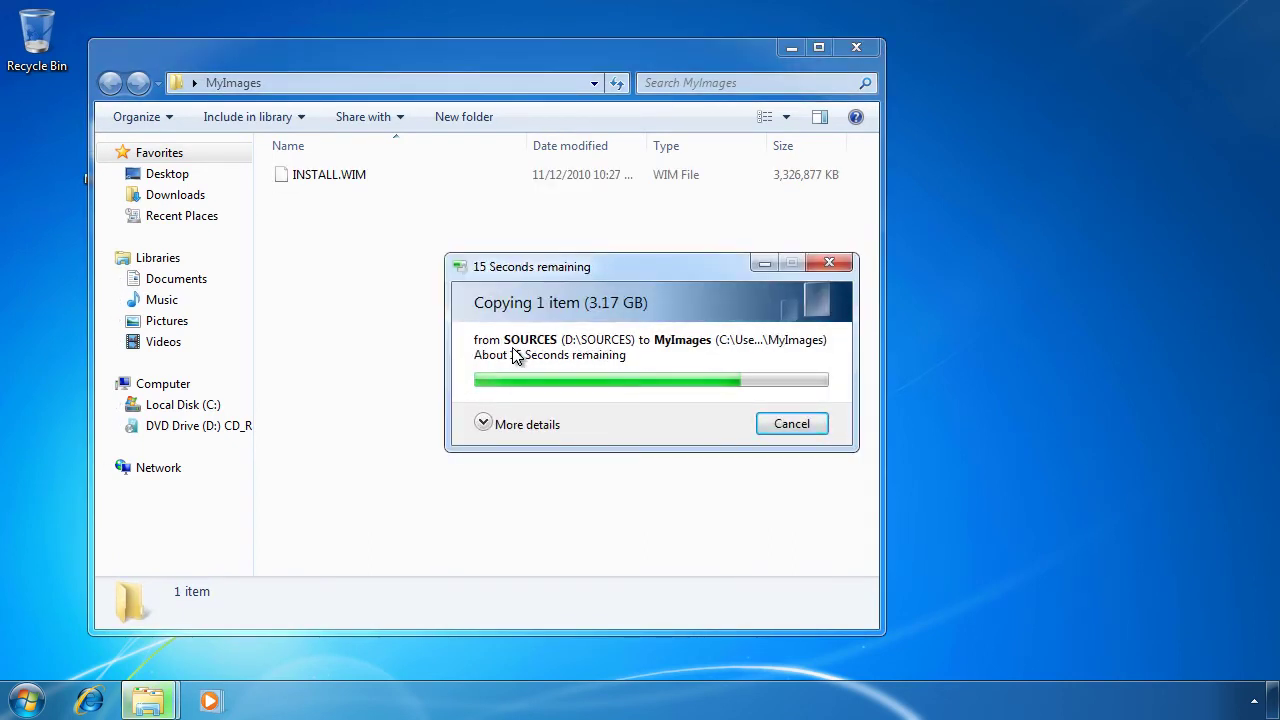
Step: Launch Windows System Image Manager from the Microsoft Windows AIK program group
{"action": "left_click", "coordinate": [847, 50]}
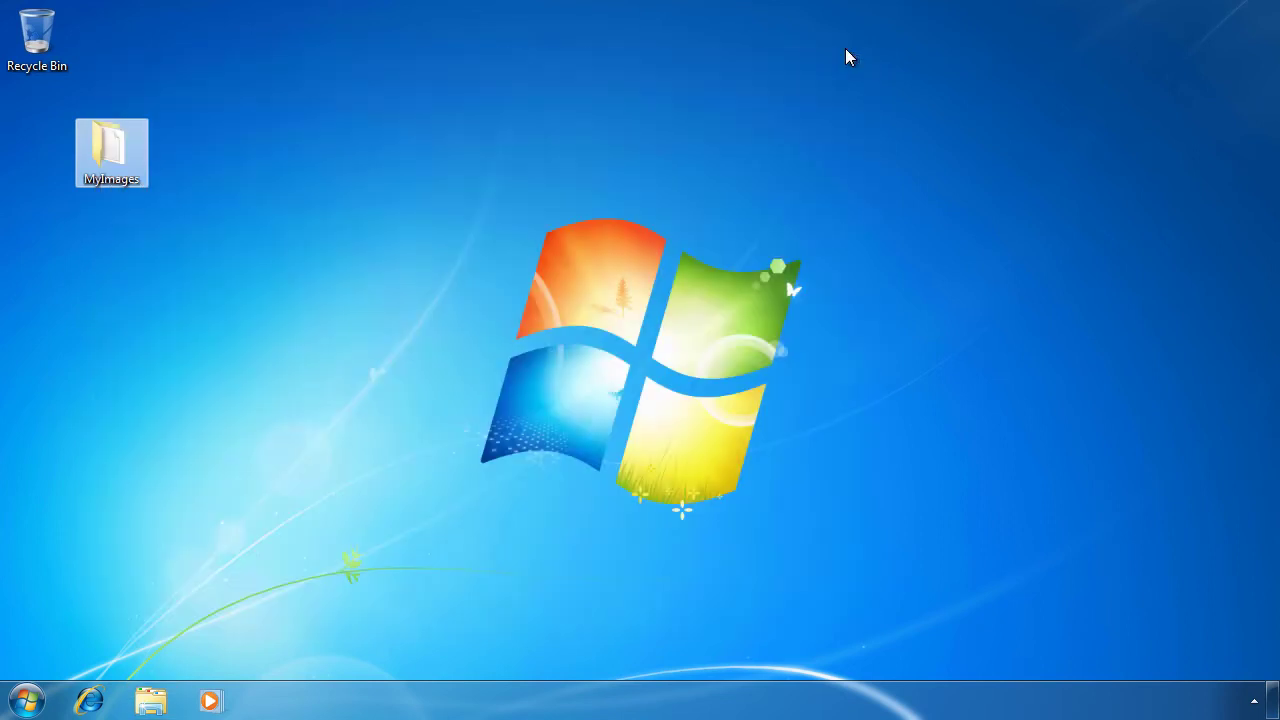
{"action": "left_click", "coordinate": [26, 699]}
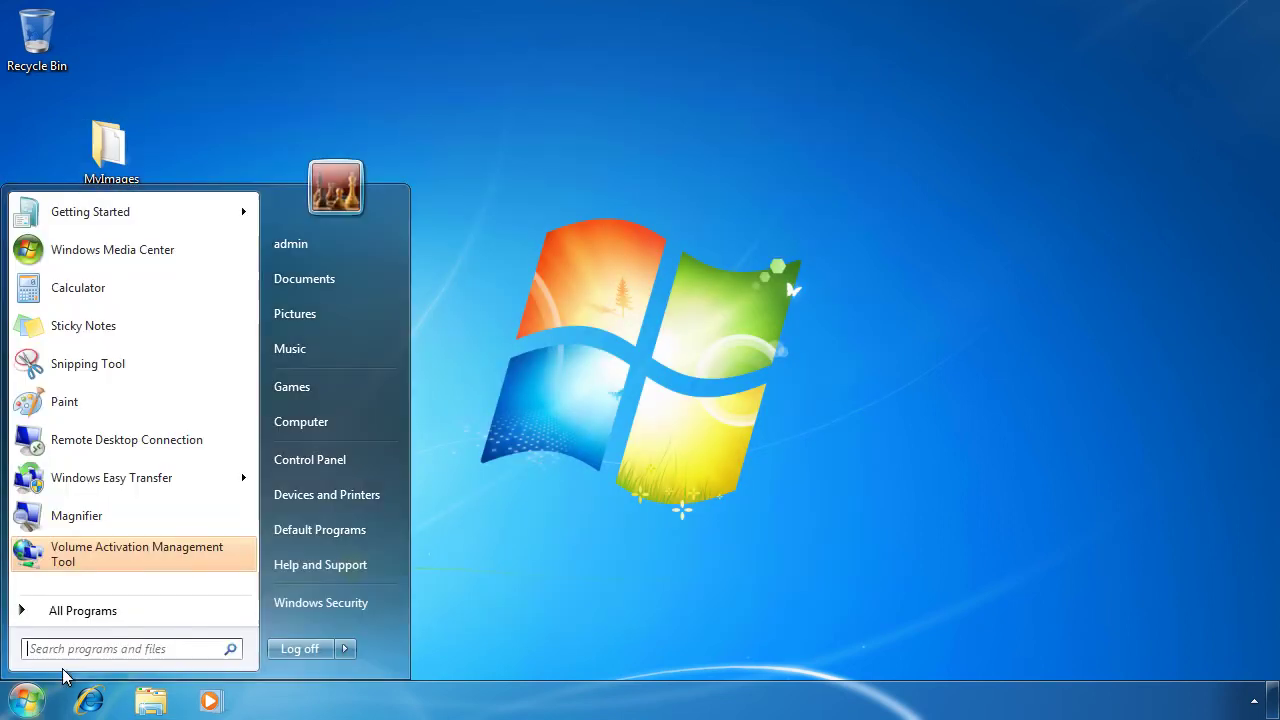
{"action": "left_click", "coordinate": [94, 609]}
{"action": "left_click", "coordinate": [133, 492]}
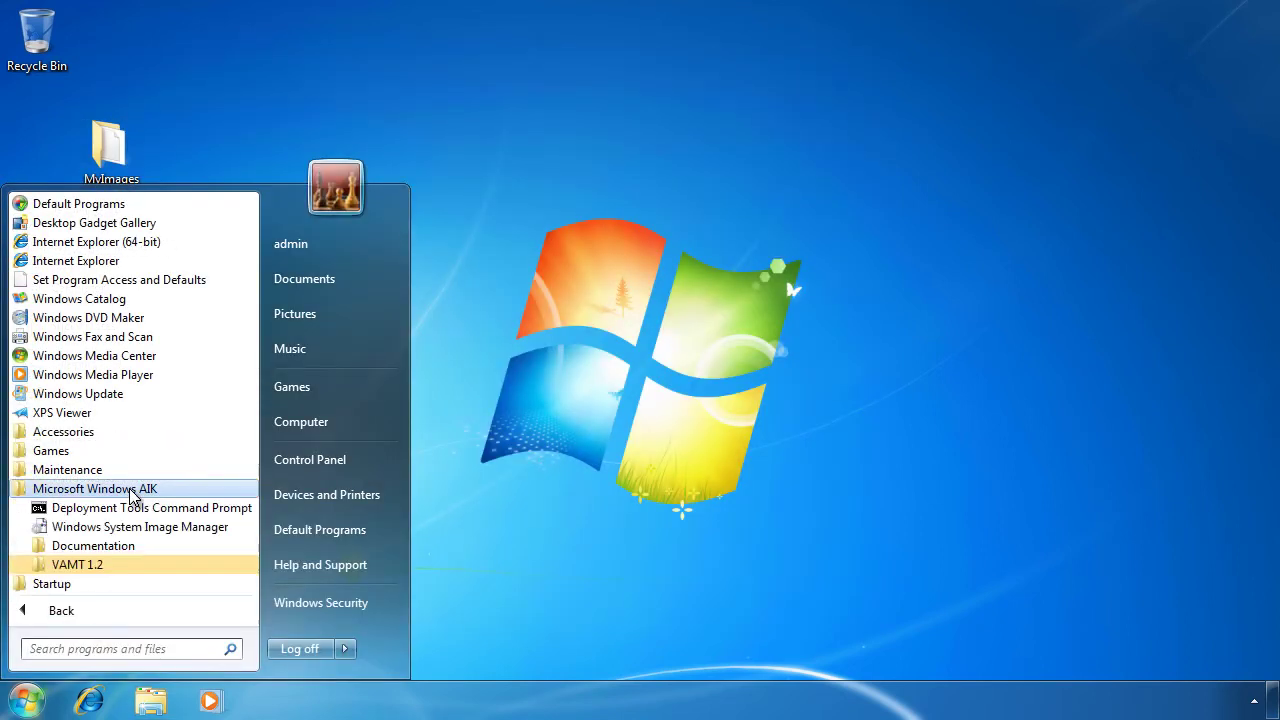
{"action": "left_click", "coordinate": [234, 528]}
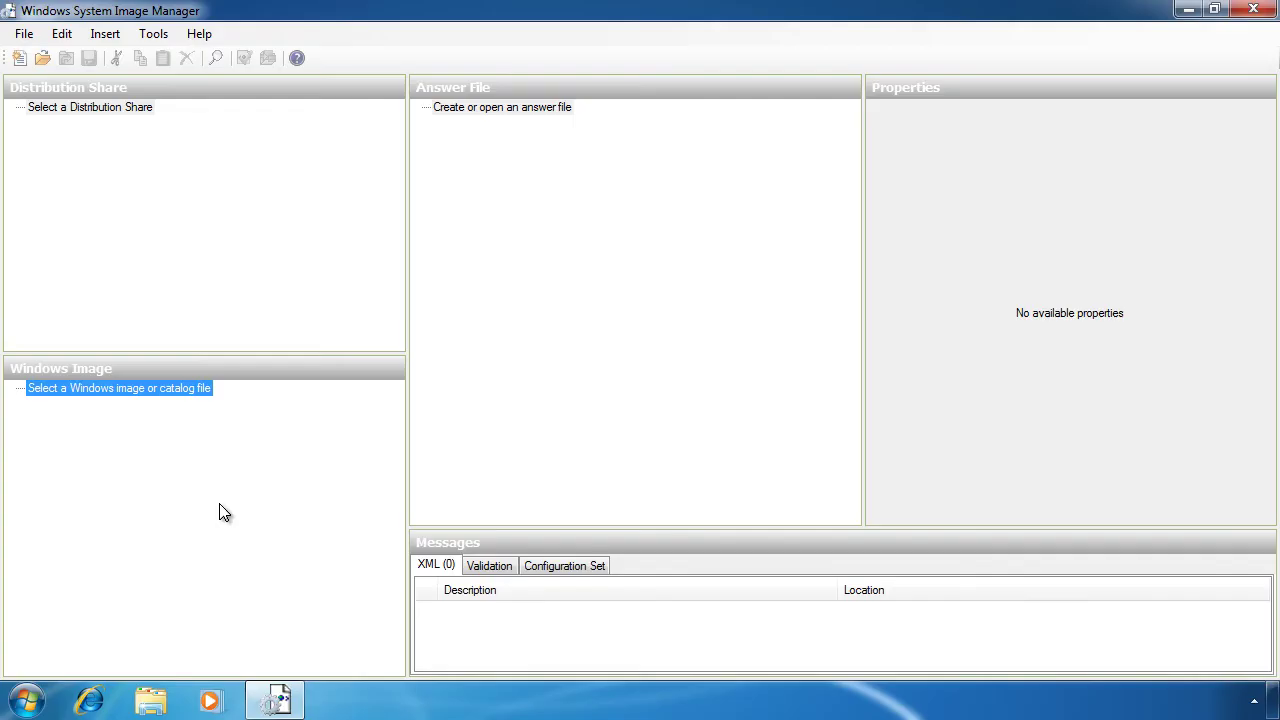
Step: Select Desktop\MyImages\INSTALL.WIM as the Windows image and create its catalog file
{"action": "right_click", "coordinate": [103, 390]}
{"action": "left_click", "coordinate": [296, 406]}
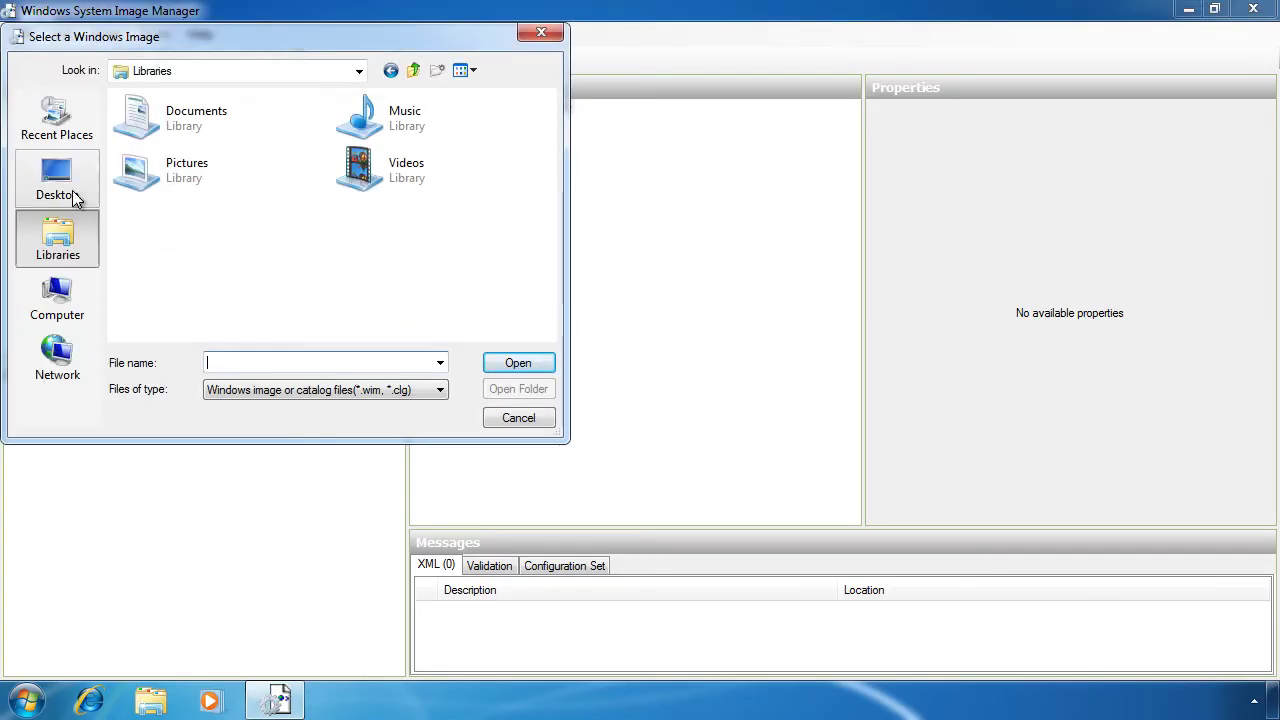
{"action": "left_click", "coordinate": [57, 178]}
{"action": "double_click", "coordinate": [190, 222]}
{"action": "left_click", "coordinate": [151, 122]}
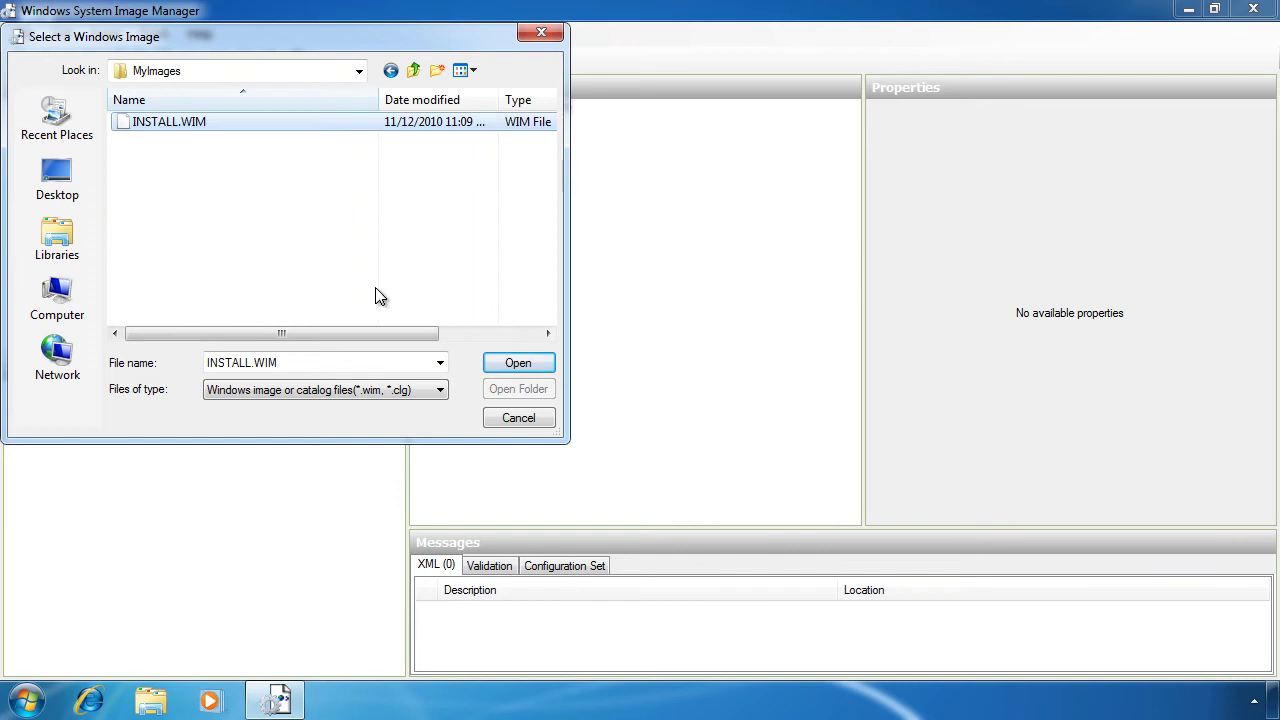
{"action": "left_click", "coordinate": [552, 364]}
{"action": "left_click", "coordinate": [605, 397]}
{"action": "left_click", "coordinate": [726, 369]}
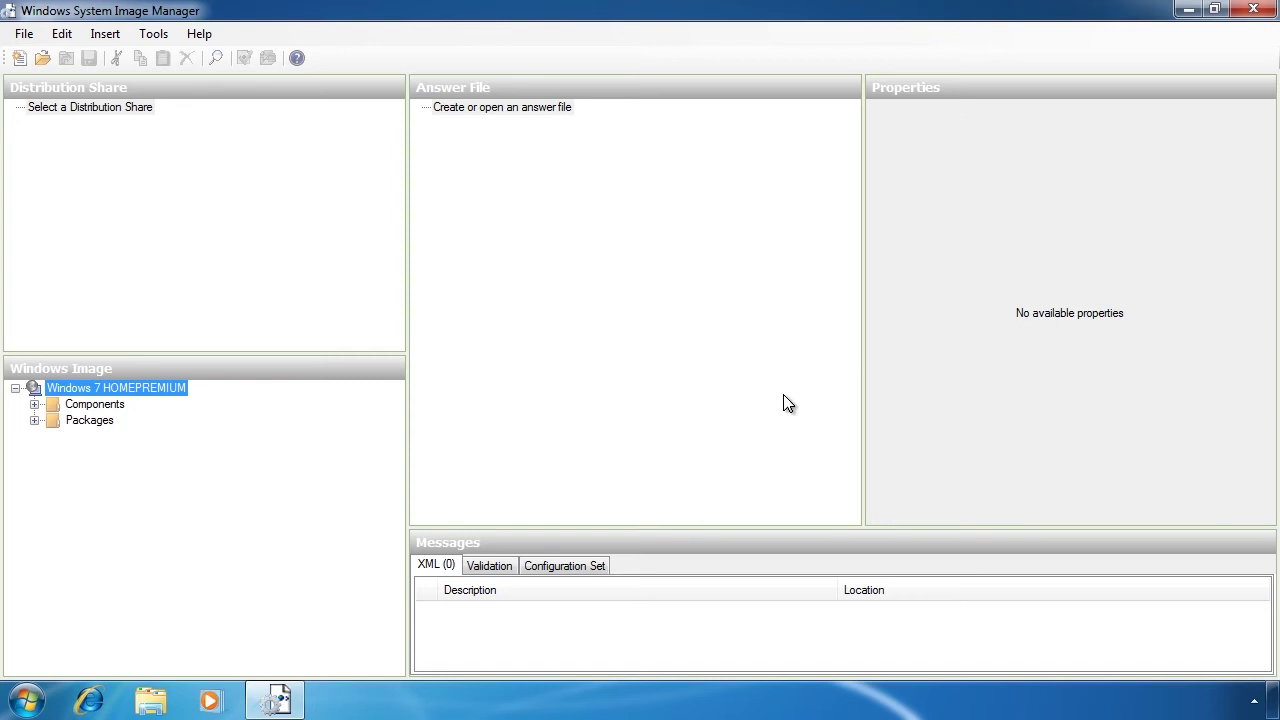
Step: Open headlessunattend_X64 from C:\Program Files\Windows AIK\Samples as the answer file
{"action": "right_click", "coordinate": [510, 110]}
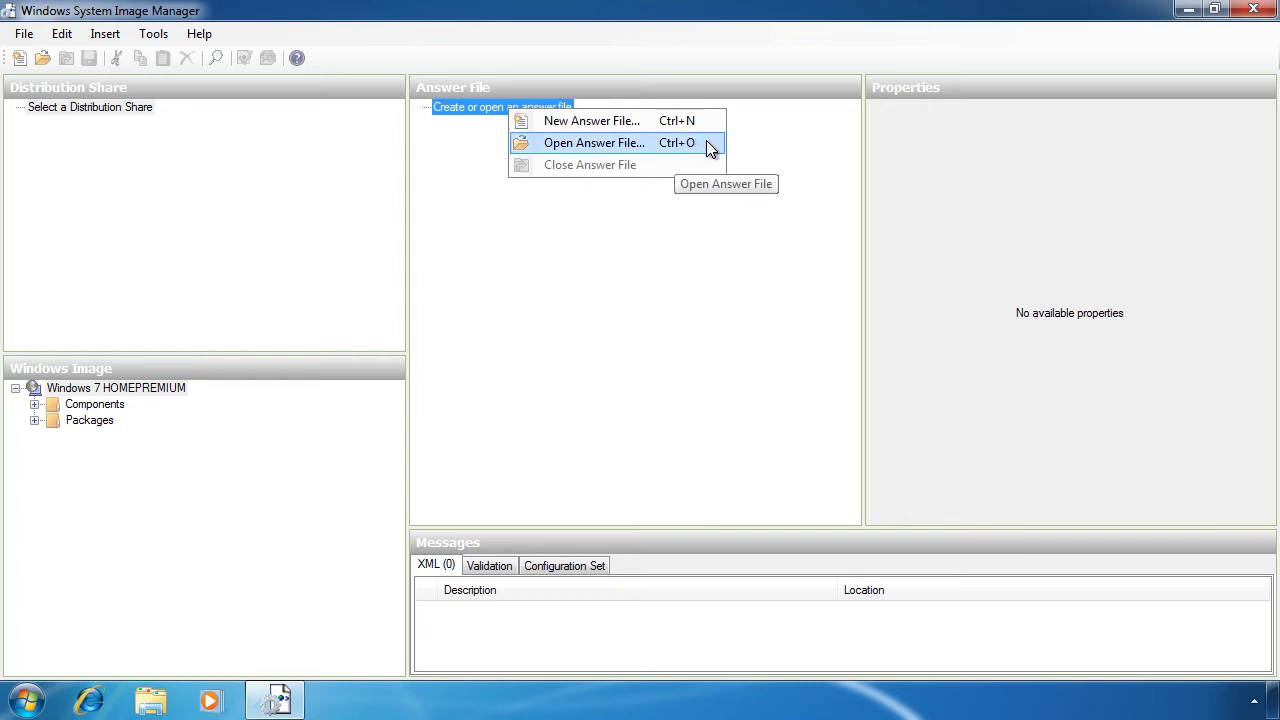
{"action": "left_click", "coordinate": [708, 145]}
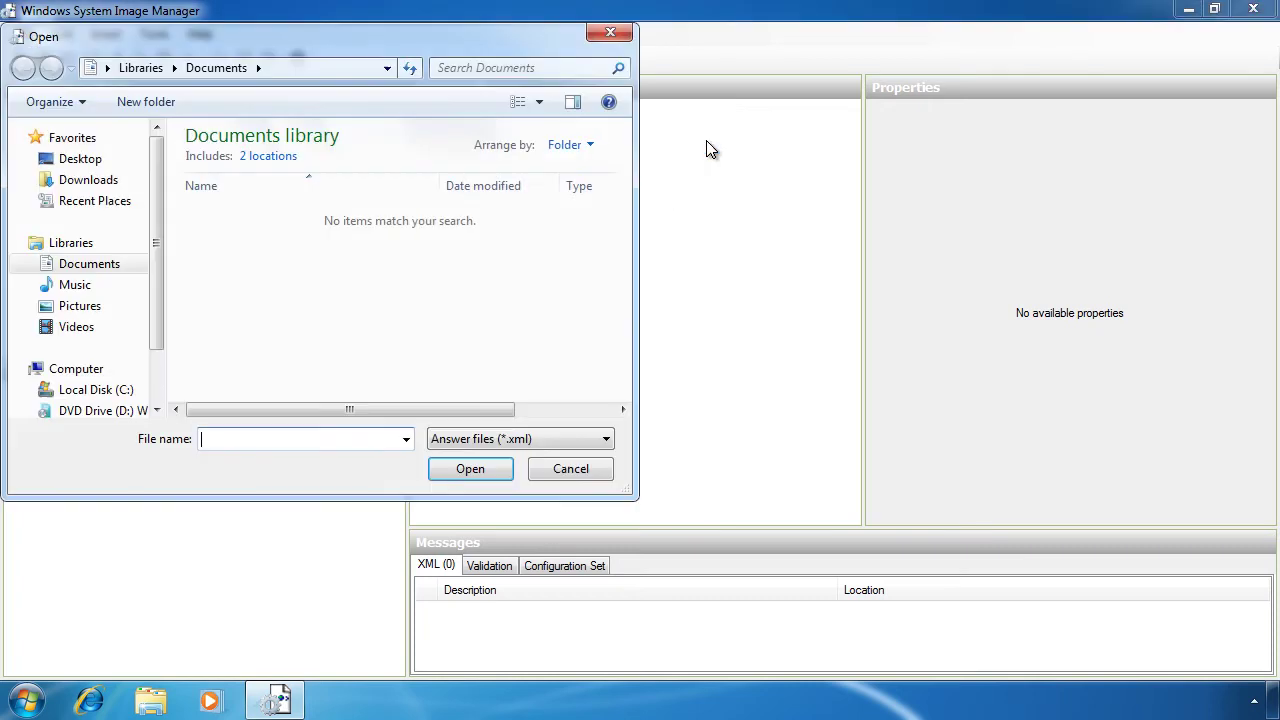
{"action": "left_click", "coordinate": [98, 391]}
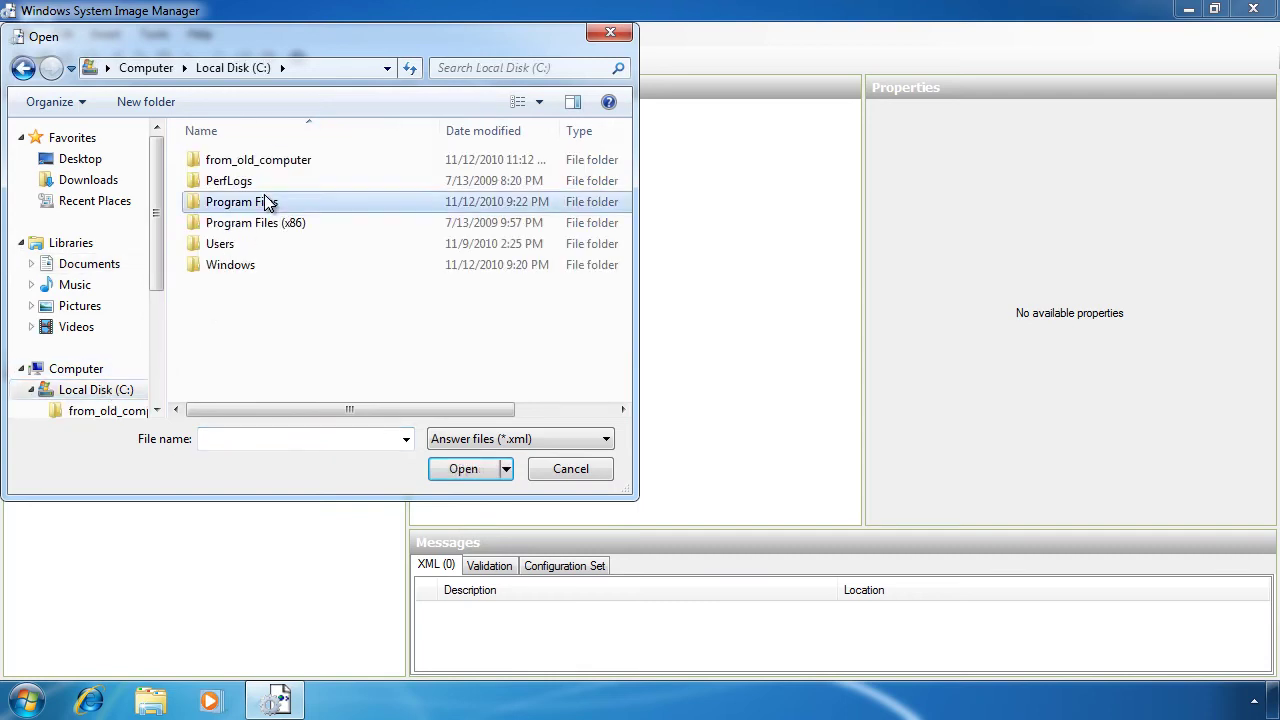
{"action": "double_click", "coordinate": [268, 202]}
{"action": "double_click", "coordinate": [268, 287]}
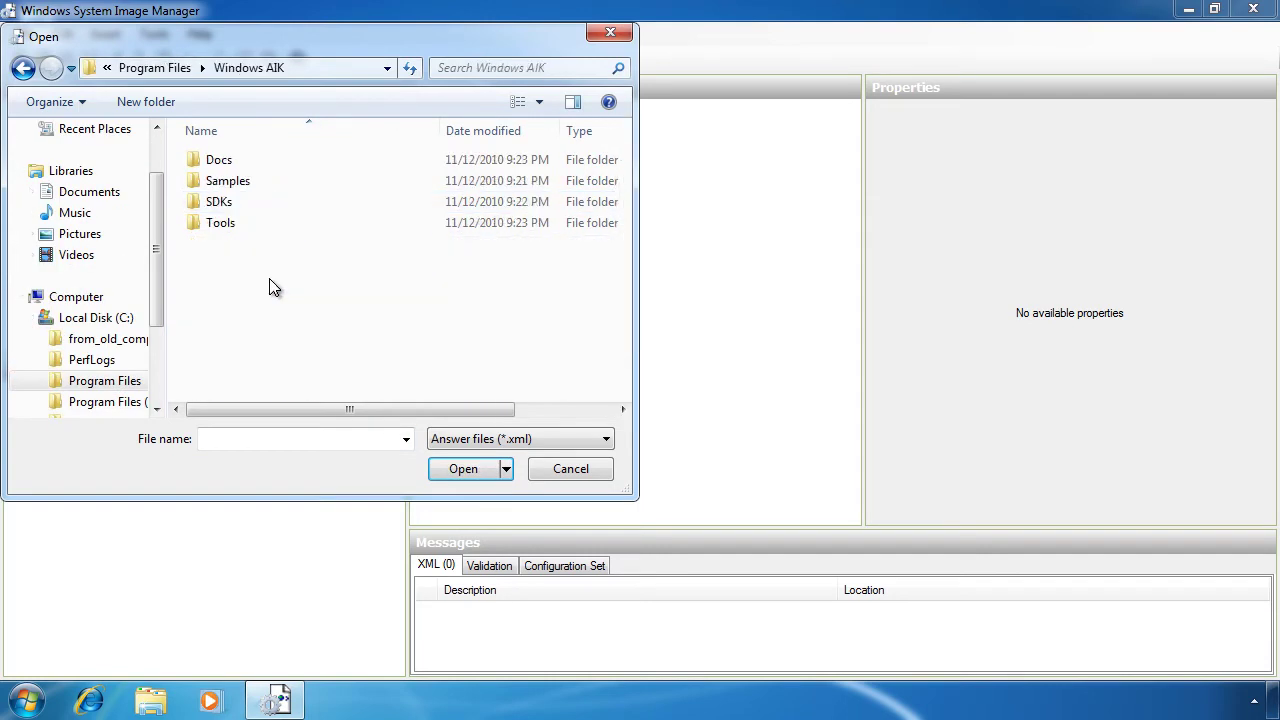
{"action": "double_click", "coordinate": [240, 183]}
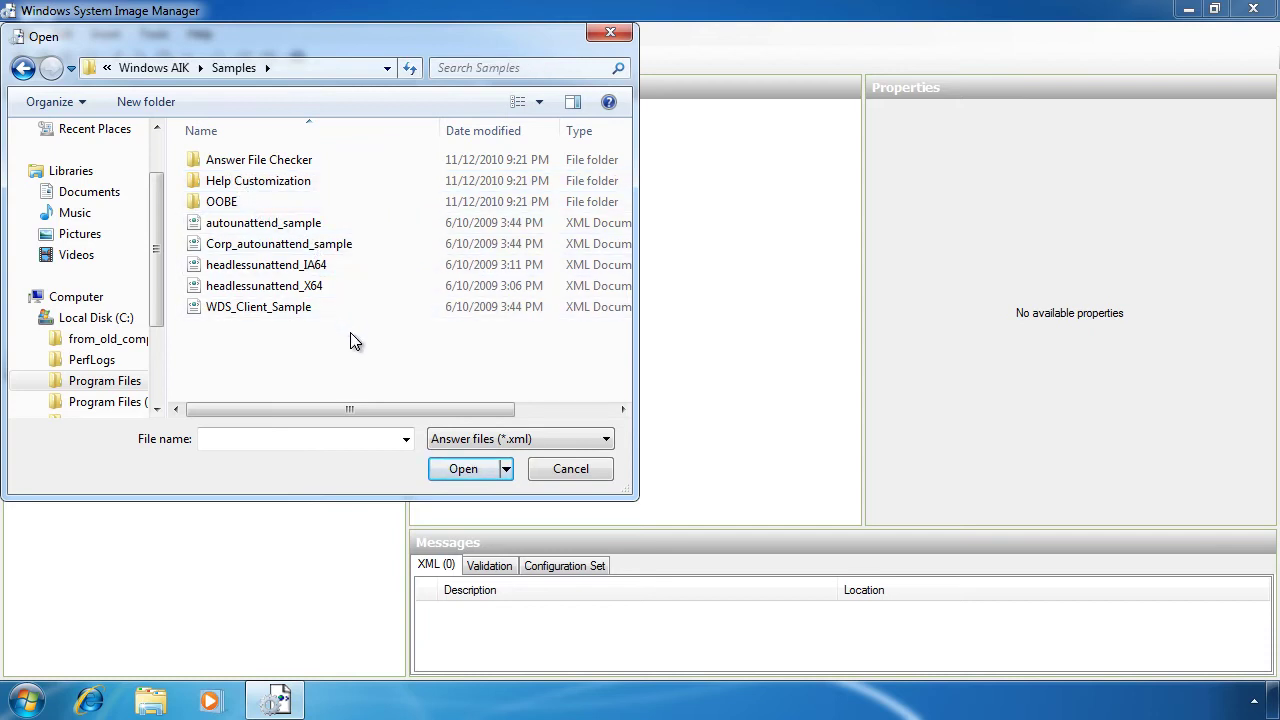
{"action": "left_click", "coordinate": [262, 287]}
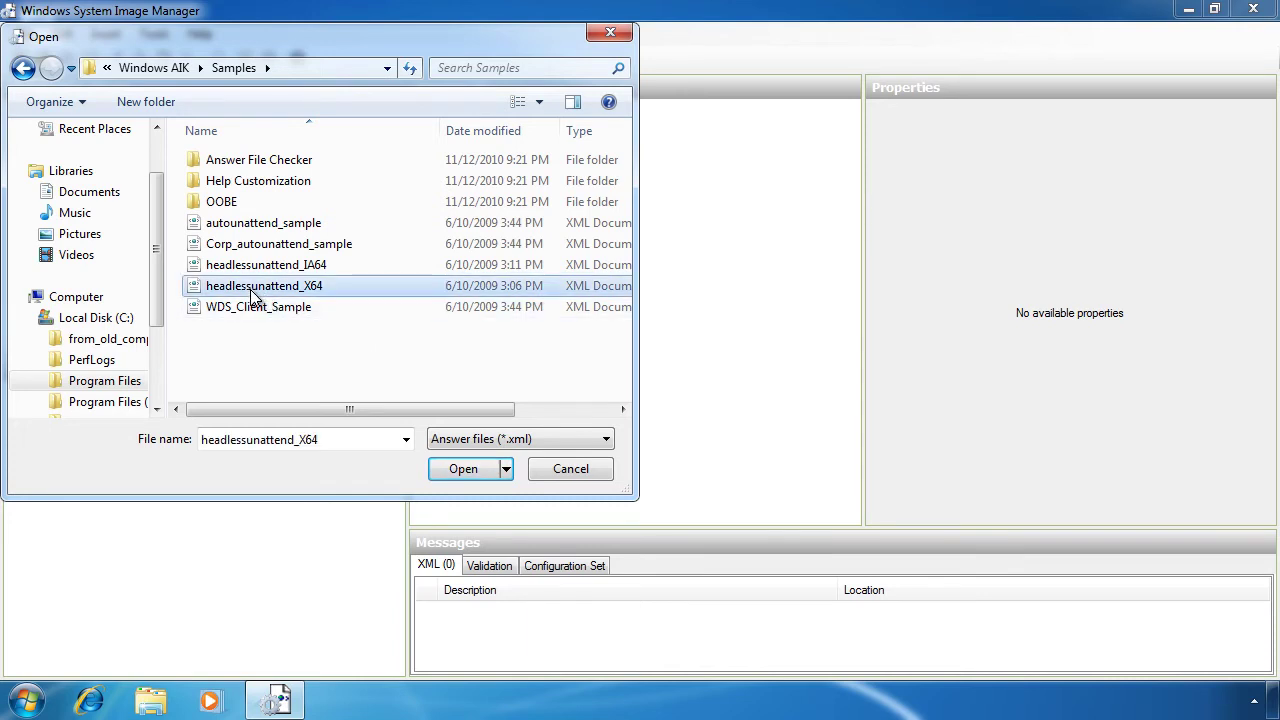
{"action": "left_click", "coordinate": [497, 467]}
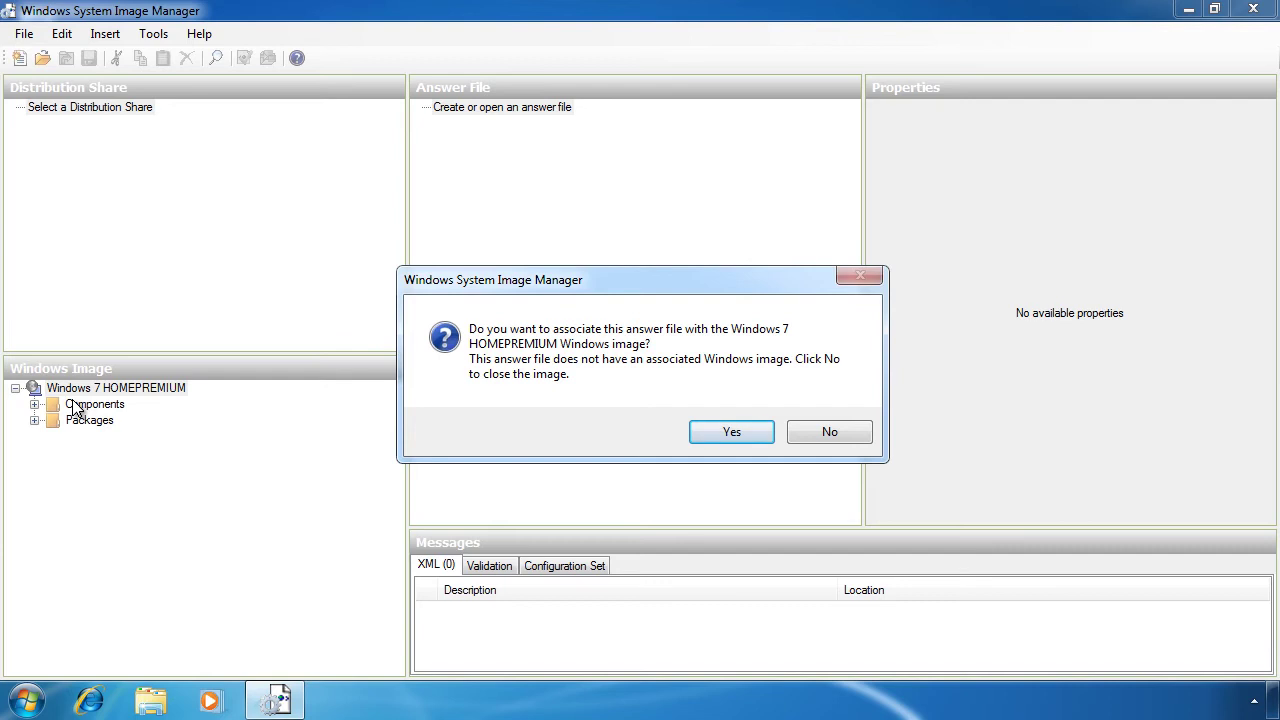
Step: Associate the answer file with the Windows 7 HOMEPREMIUM image and inspect the windowsPE and offlineServicing passes
{"action": "left_click", "coordinate": [727, 437]}
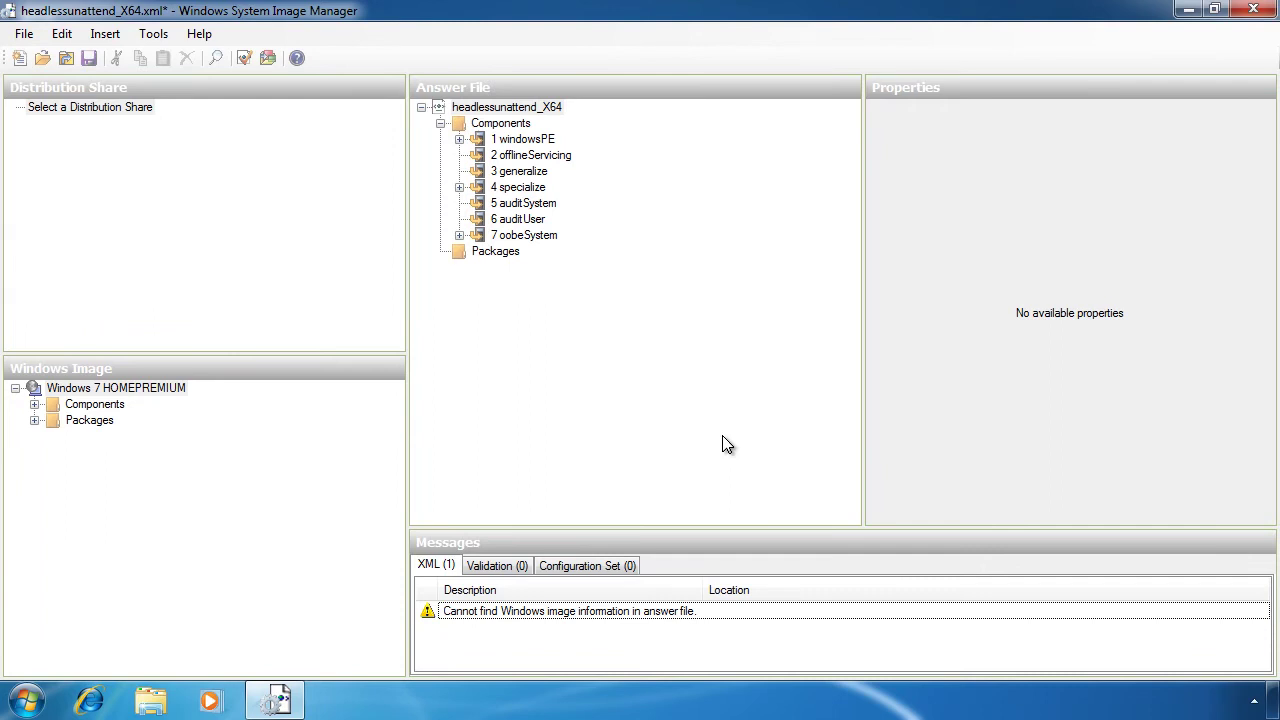
{"action": "left_click", "coordinate": [506, 141]}
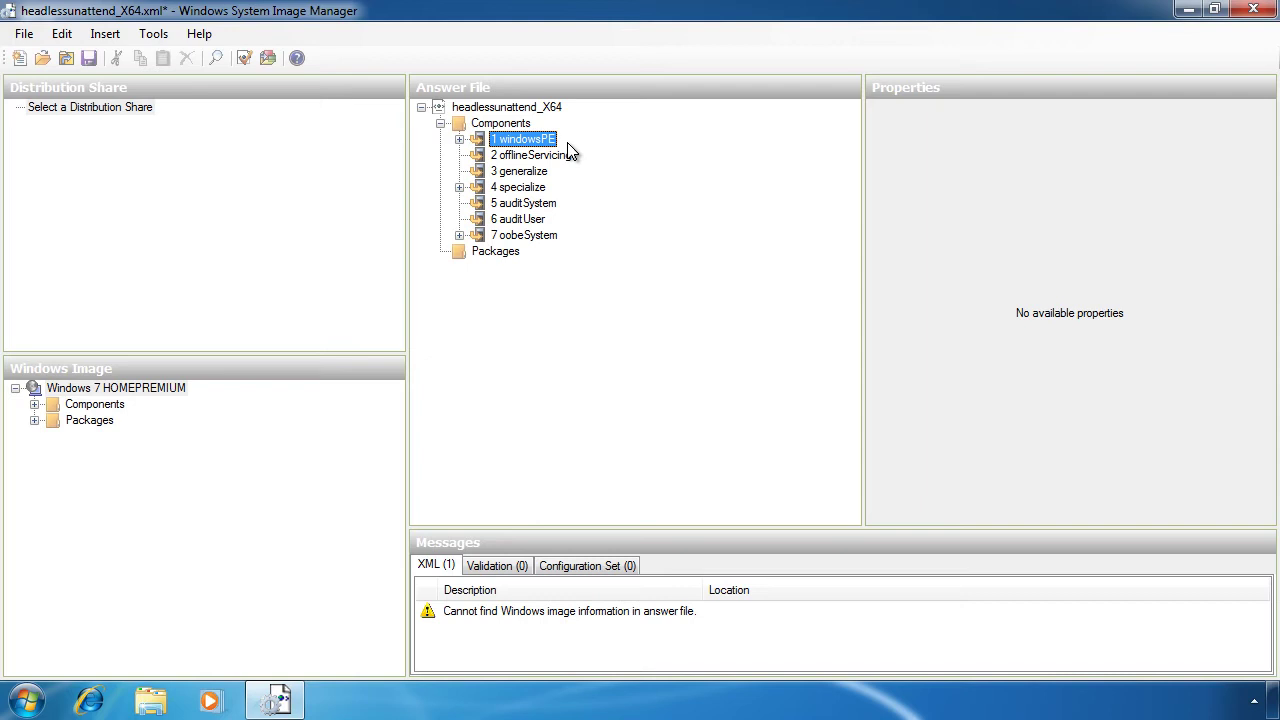
{"action": "left_click", "coordinate": [510, 157]}
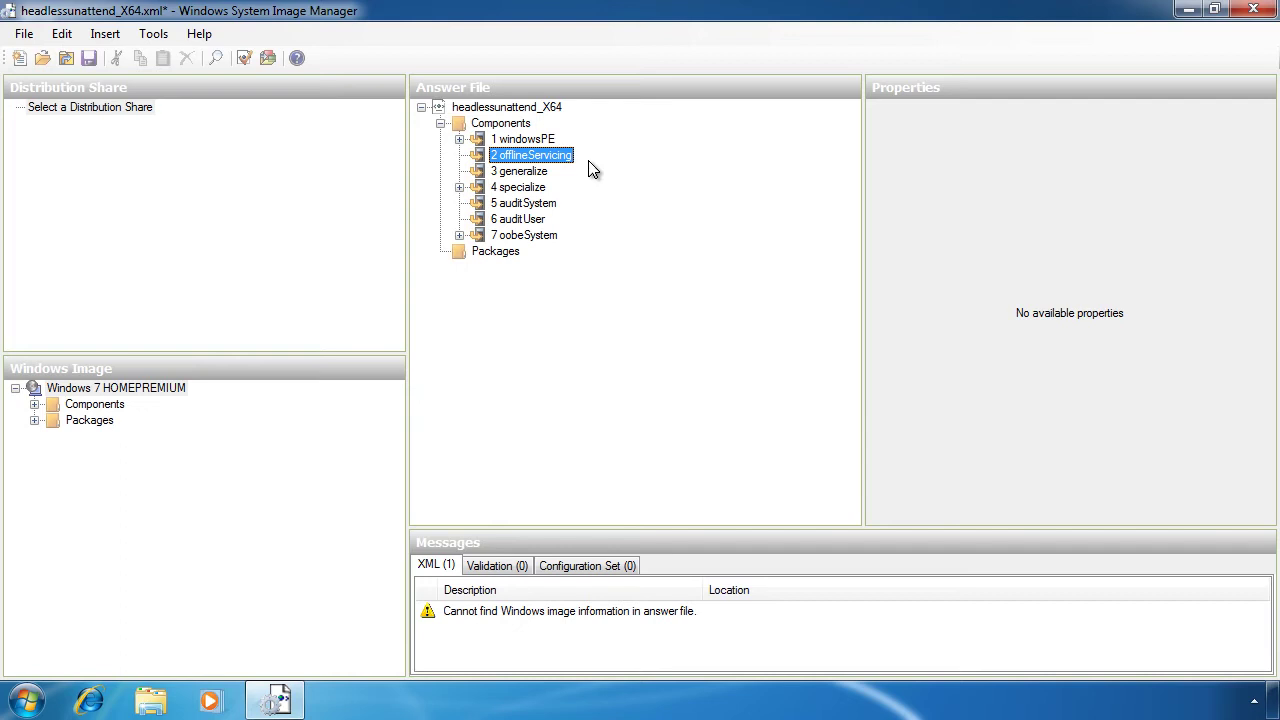
{"action": "left_click", "coordinate": [508, 172]}
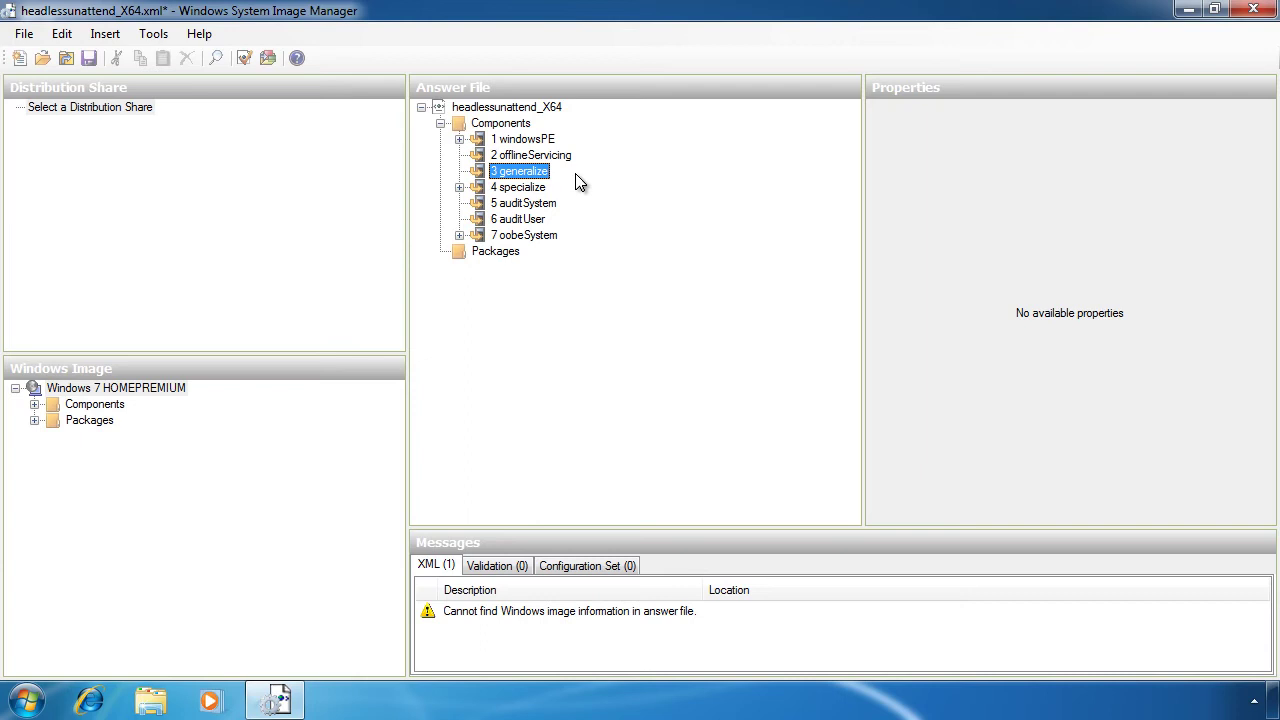
{"action": "left_click", "coordinate": [507, 189]}
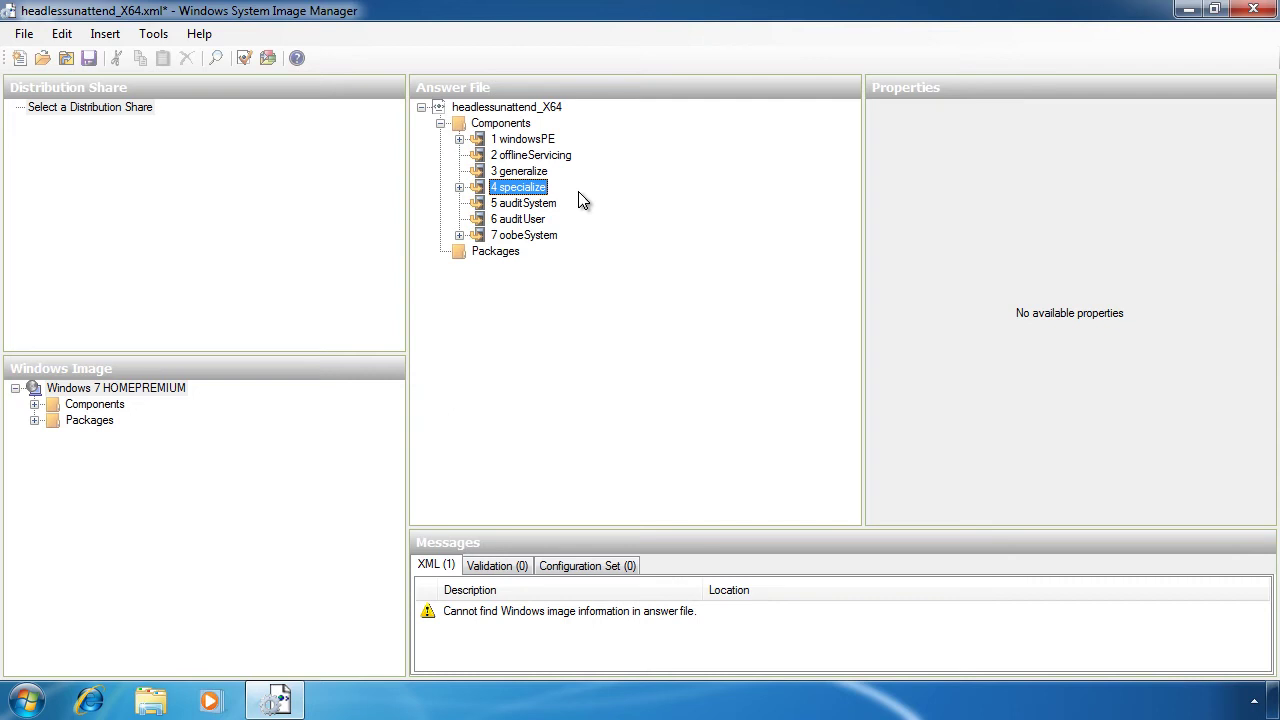
{"action": "left_click", "coordinate": [500, 204]}
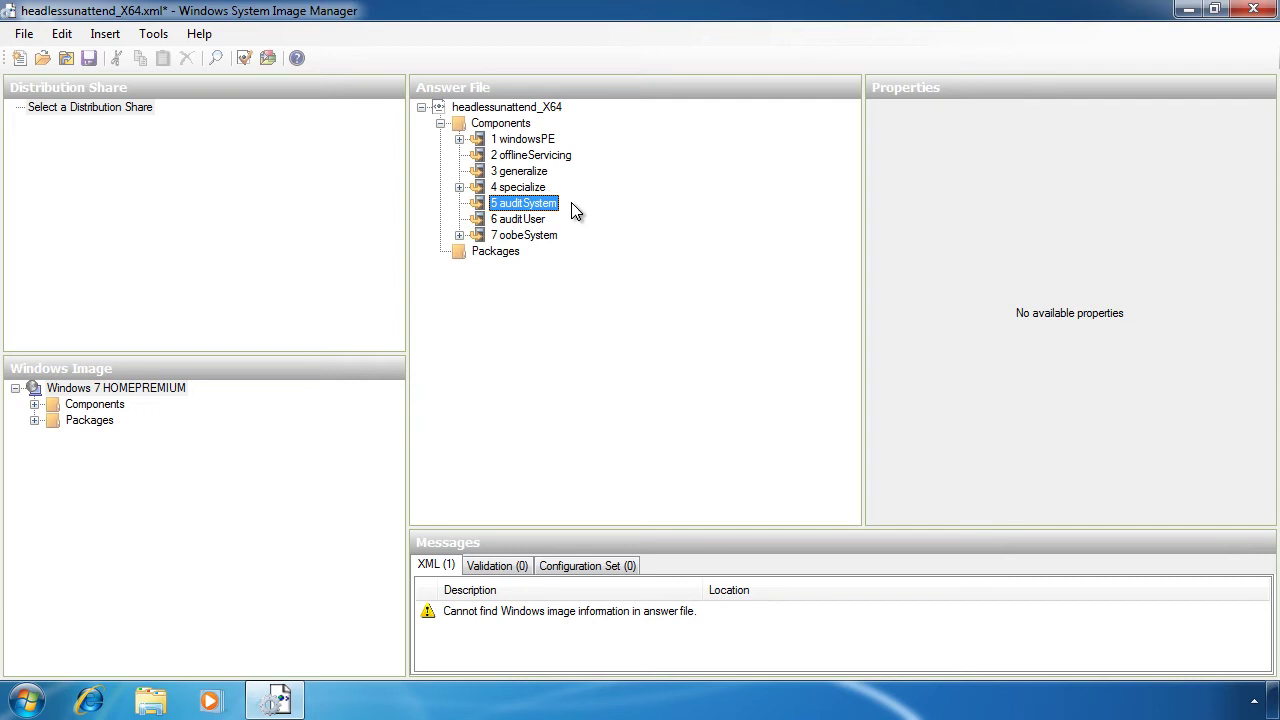
{"action": "left_click", "coordinate": [499, 218]}
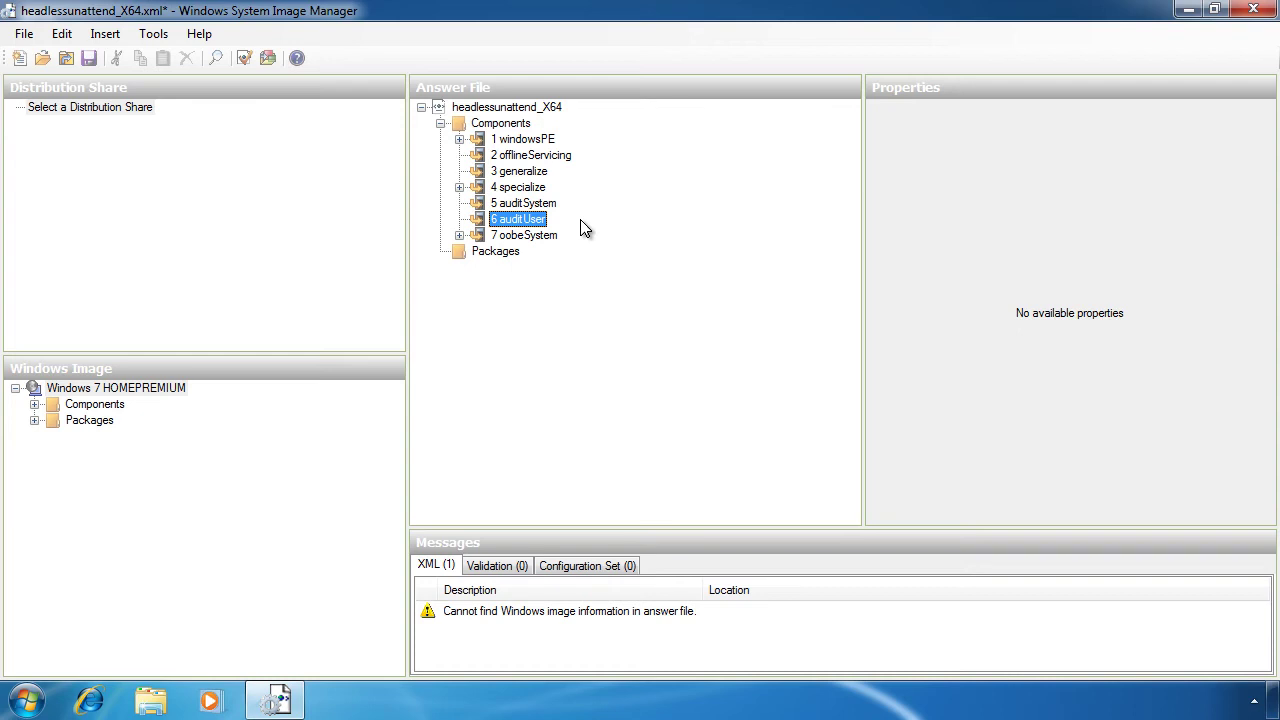
{"action": "left_click", "coordinate": [512, 238]}
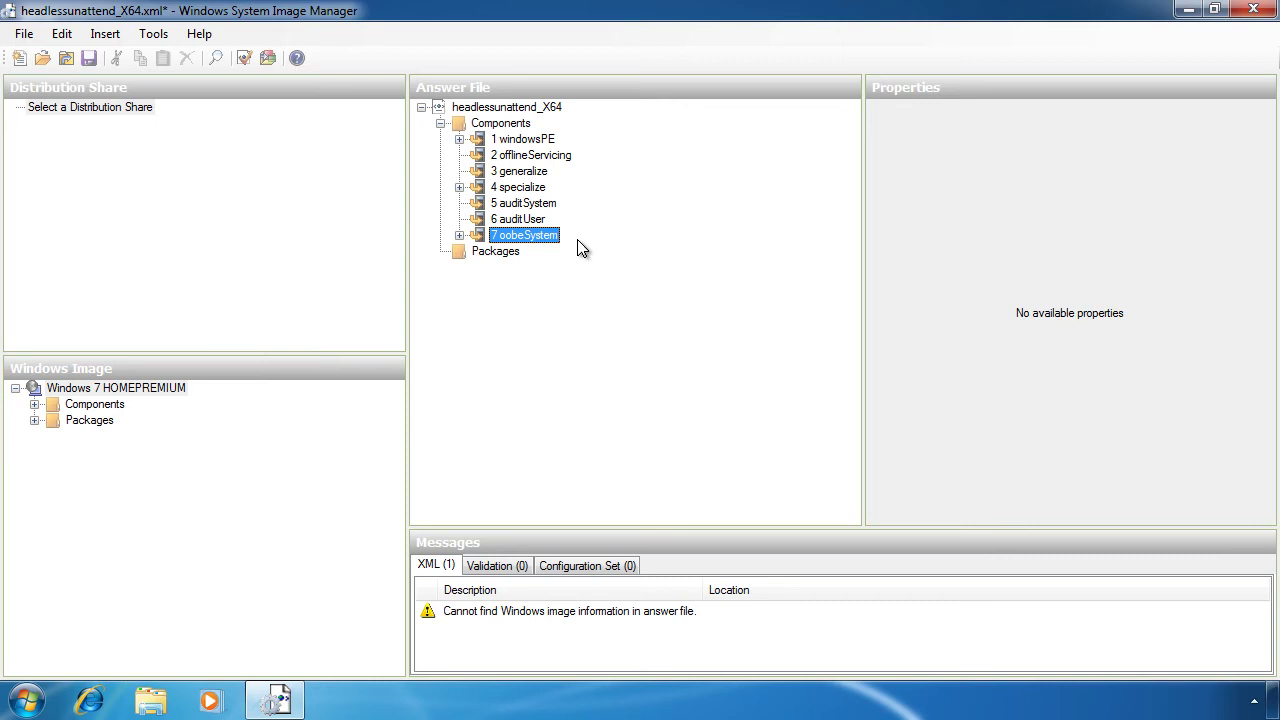
Step: Expand windowsPE Setup DiskConfiguration down to disk 0's first partition and check its Type
{"action": "left_click", "coordinate": [459, 139]}
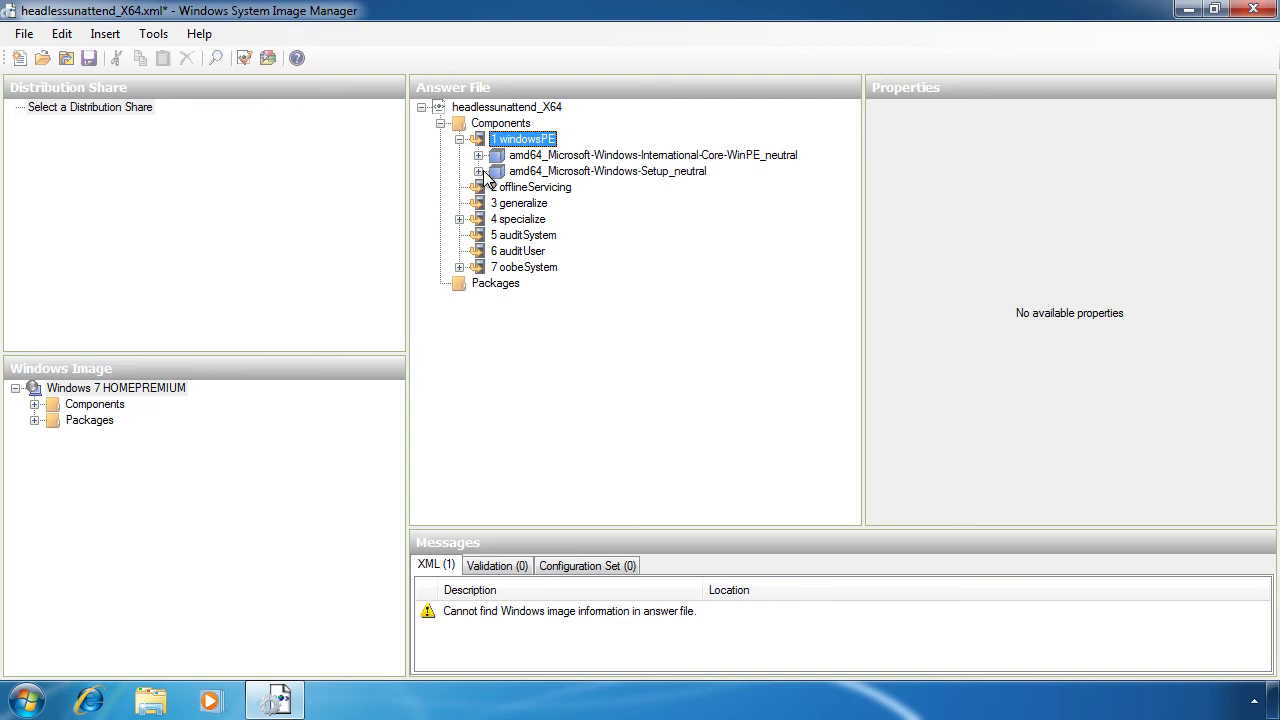
{"action": "left_click", "coordinate": [479, 172]}
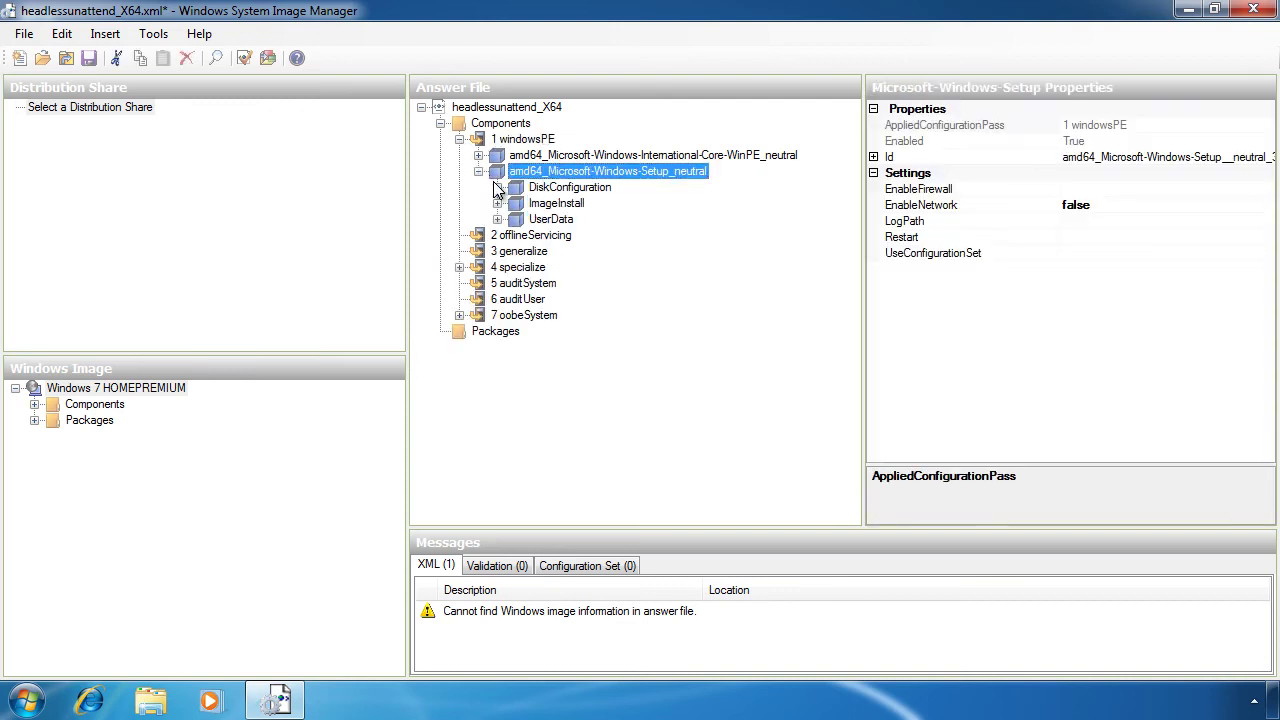
{"action": "left_click", "coordinate": [497, 187]}
{"action": "left_click", "coordinate": [517, 204]}
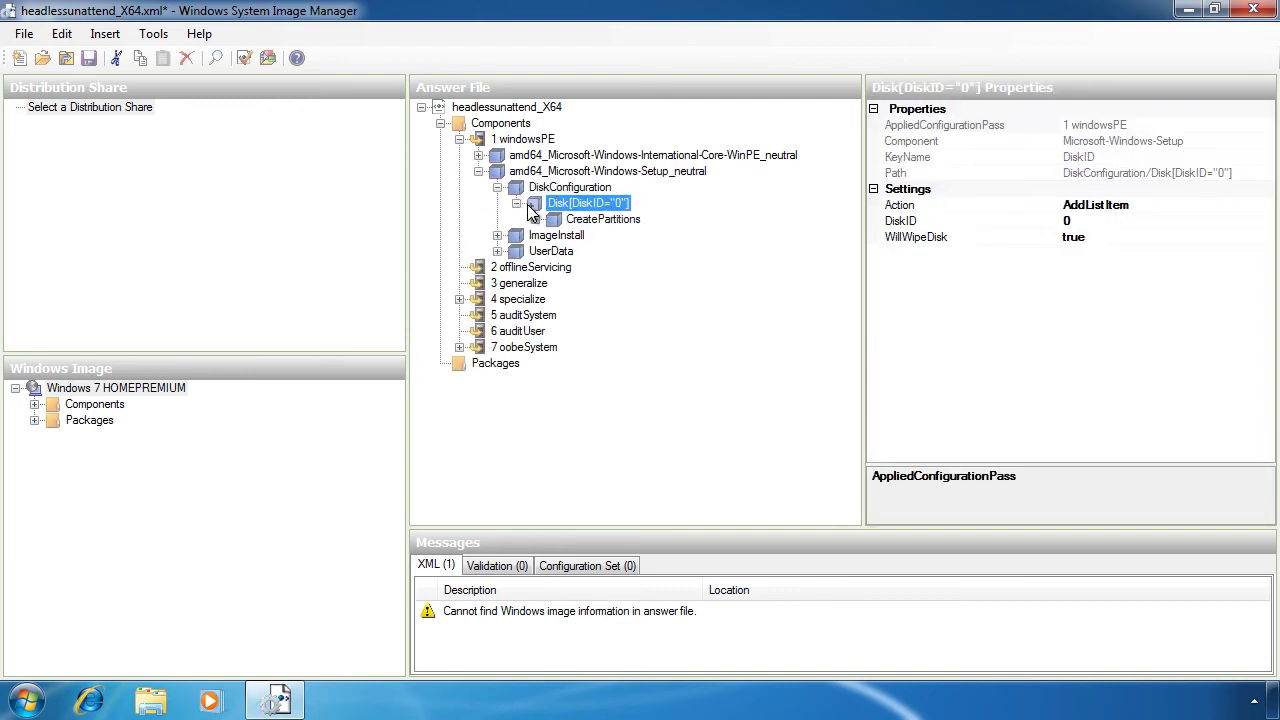
{"action": "double_click", "coordinate": [603, 220]}
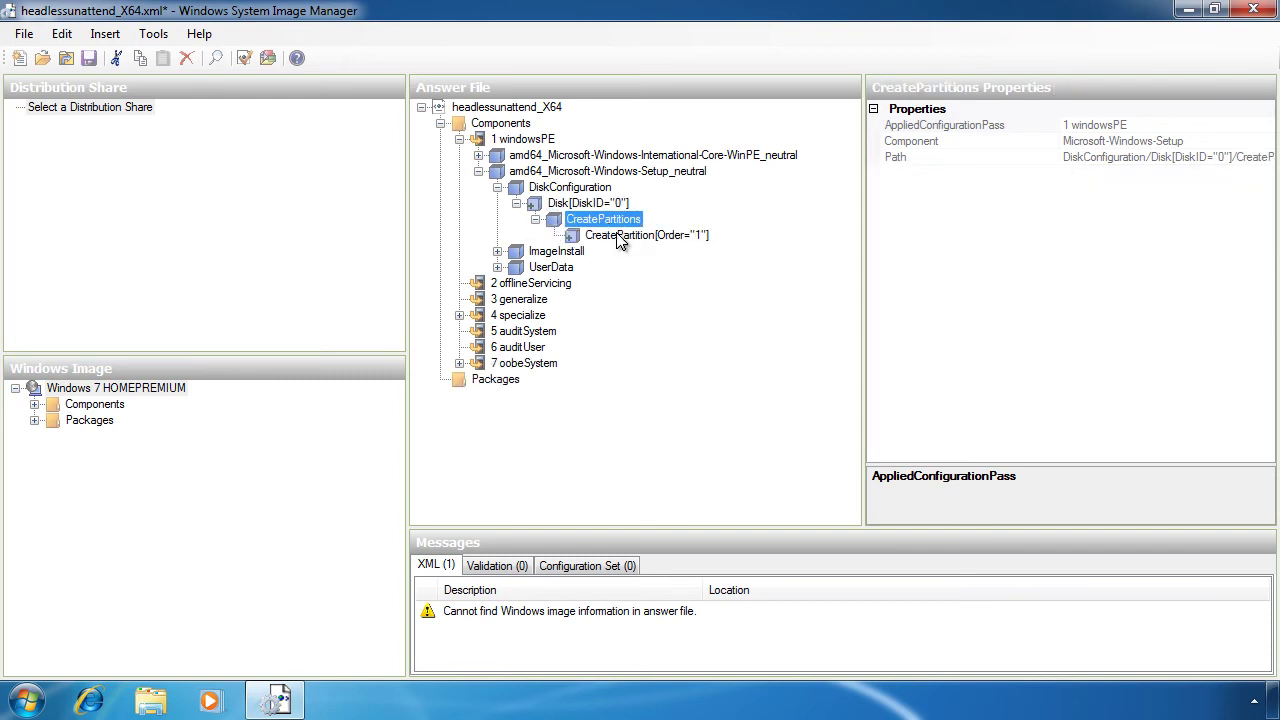
{"action": "left_click", "coordinate": [620, 236]}
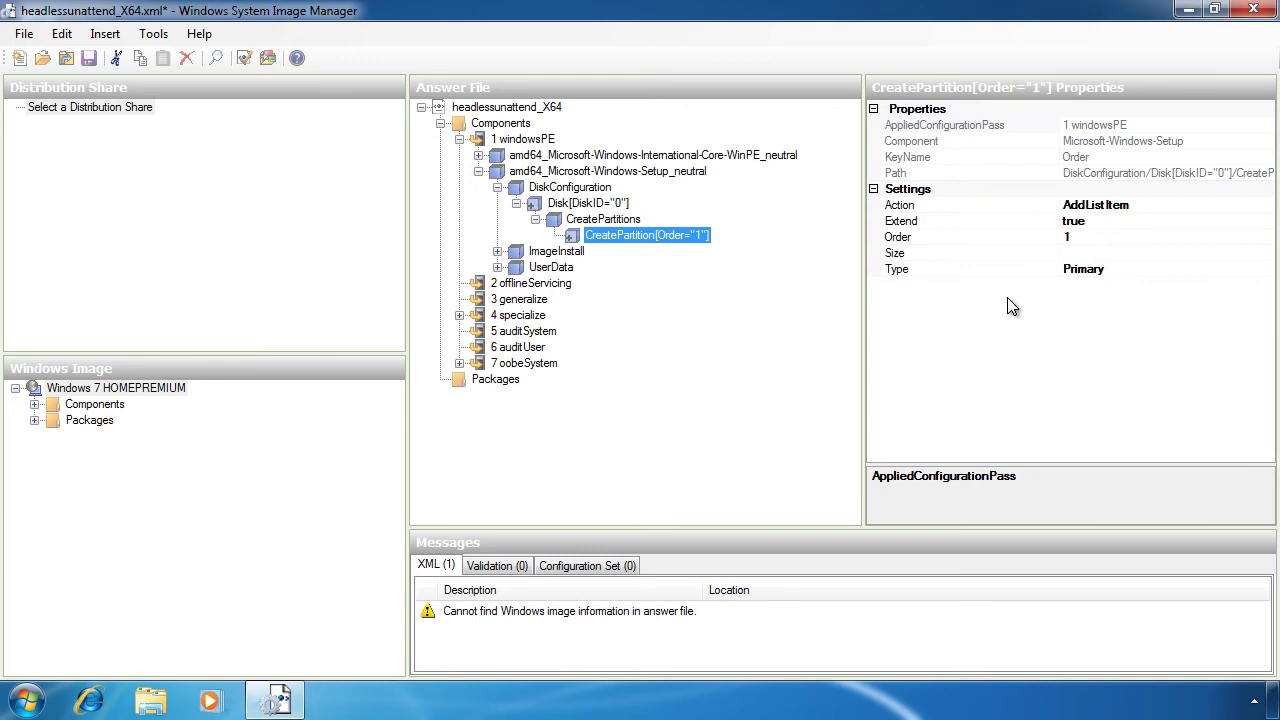
{"action": "left_click", "coordinate": [1087, 272]}
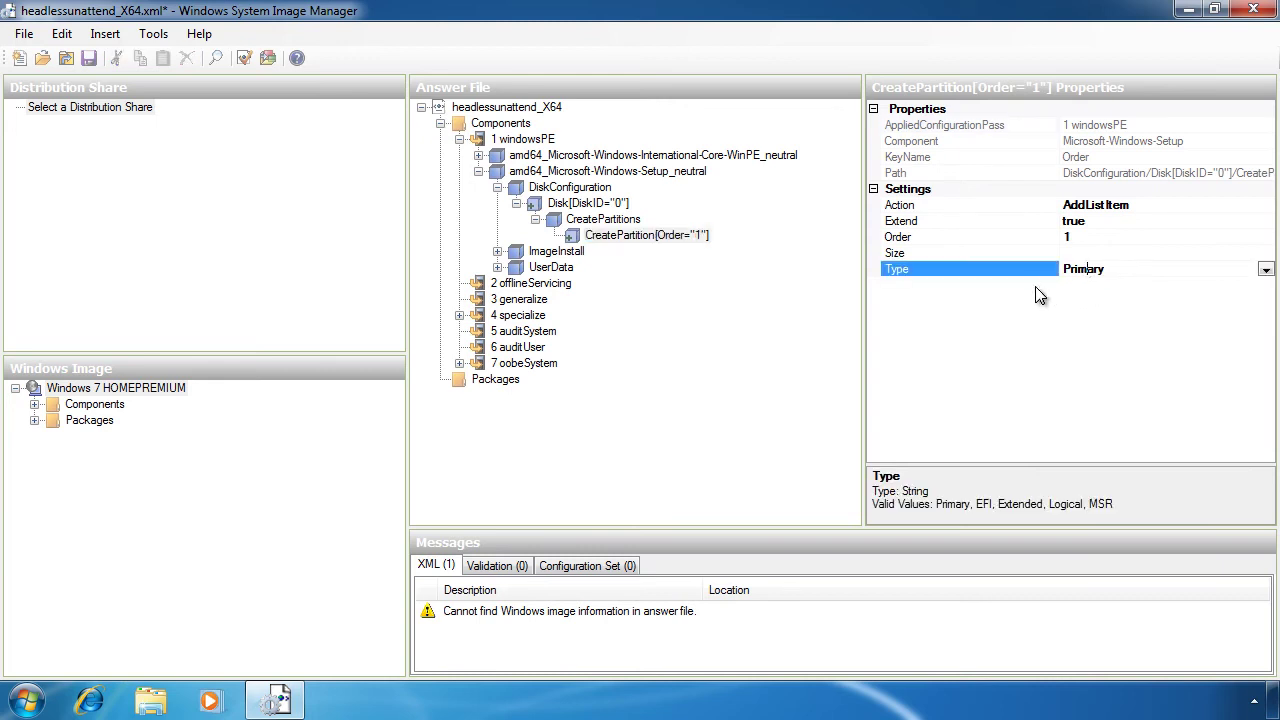
Step: Expand ImageInstall OSImage to view the install target, then UserData and its ProductKey
{"action": "double_click", "coordinate": [515, 252]}
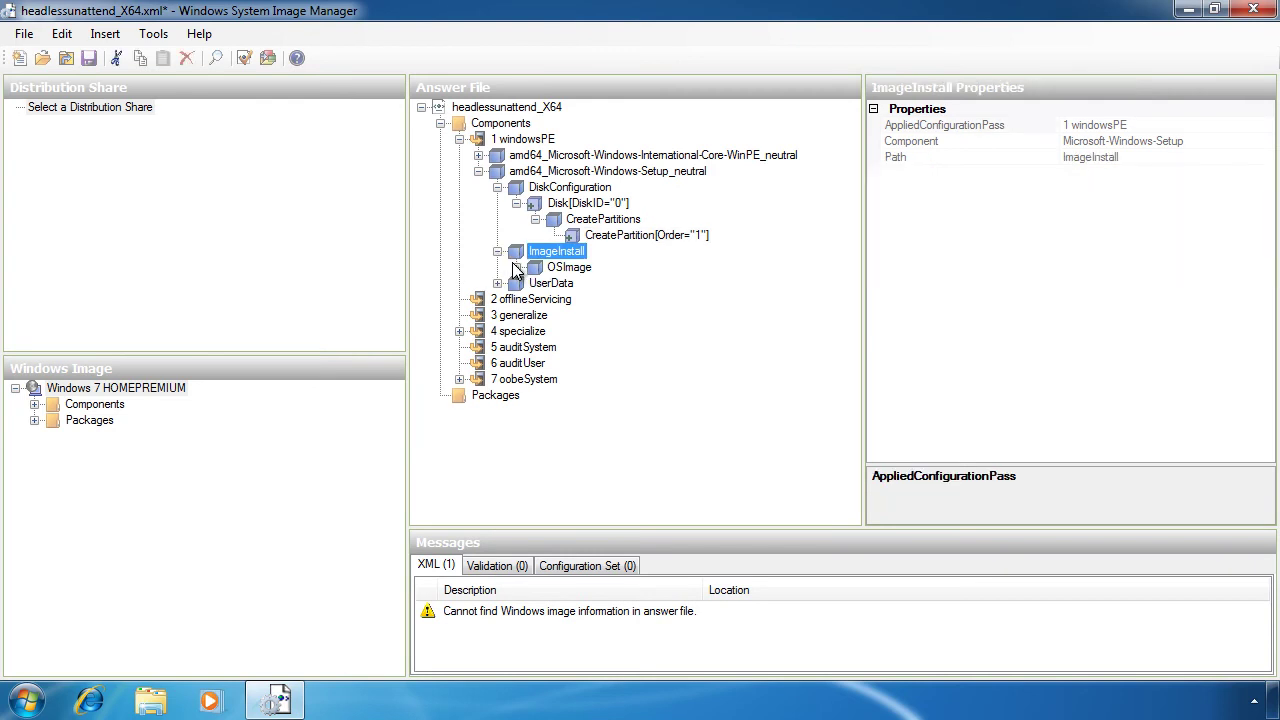
{"action": "double_click", "coordinate": [516, 268]}
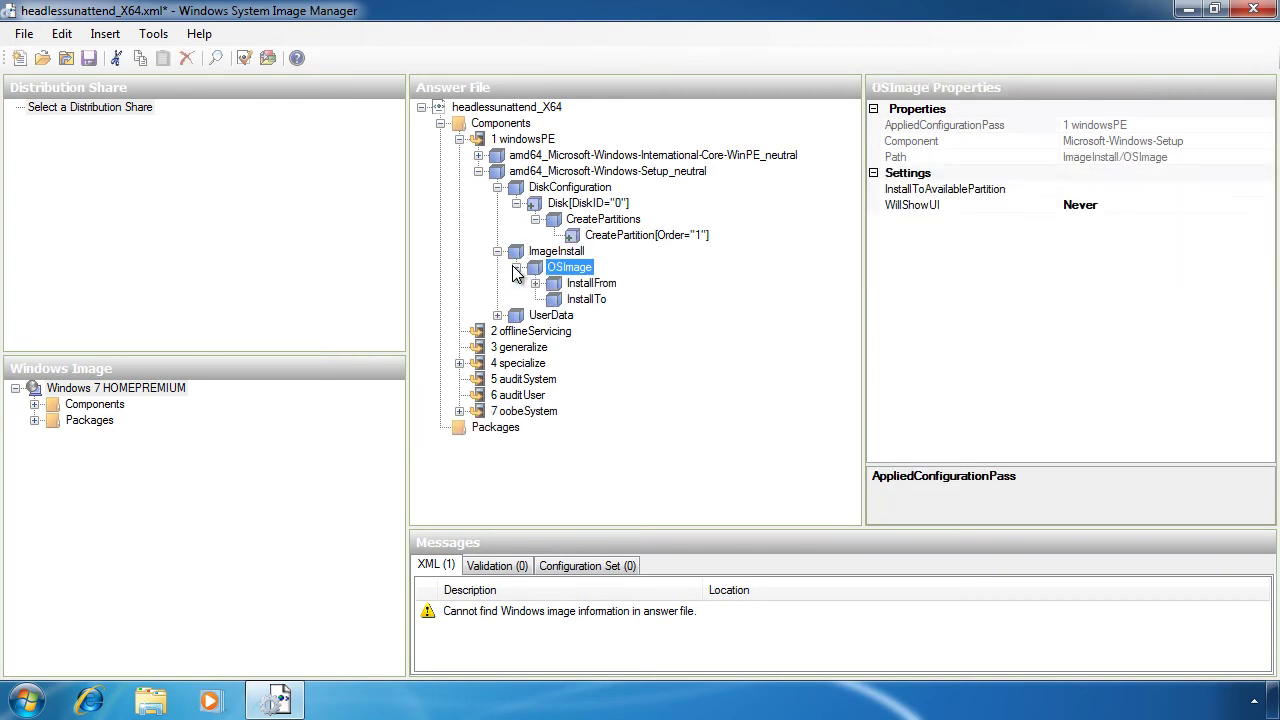
{"action": "left_click", "coordinate": [570, 301]}
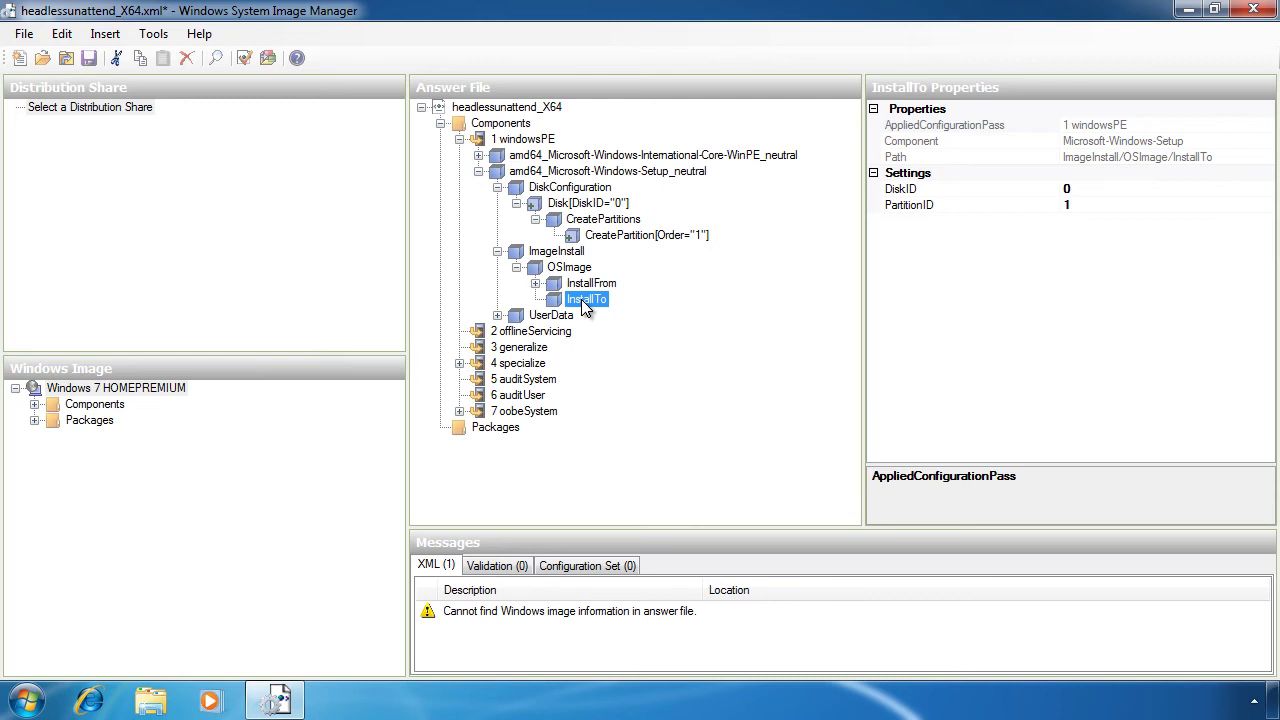
{"action": "left_click", "coordinate": [516, 316]}
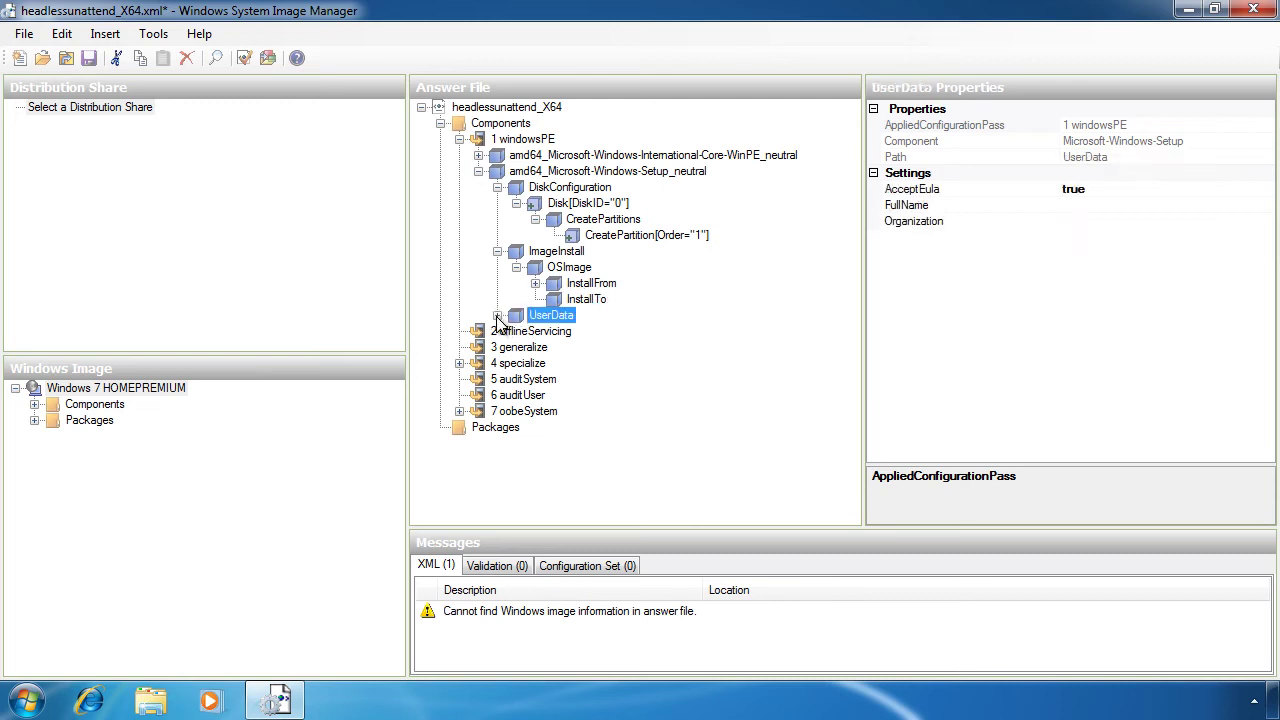
{"action": "left_click", "coordinate": [497, 316]}
{"action": "left_click", "coordinate": [574, 333]}
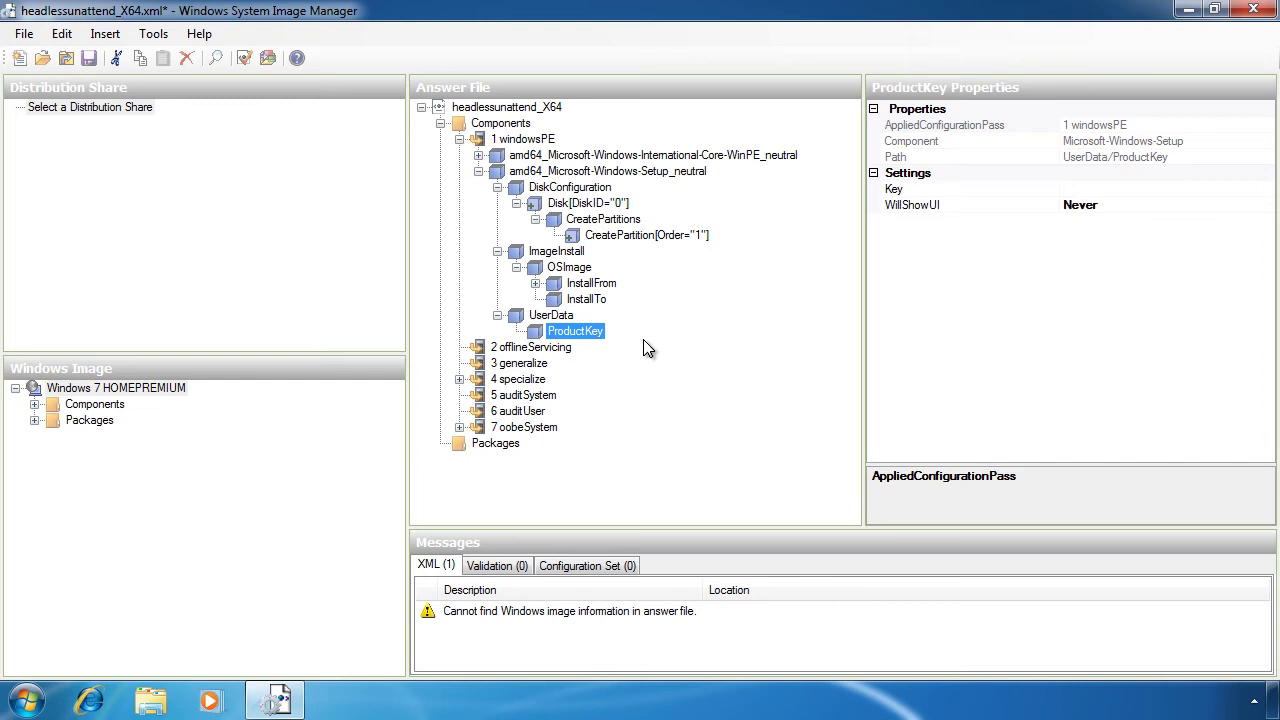
Step: Expand specialize > Shell-Setup > AutoLogon, then list the Windows image's amd64 components
{"action": "left_click", "coordinate": [459, 380]}
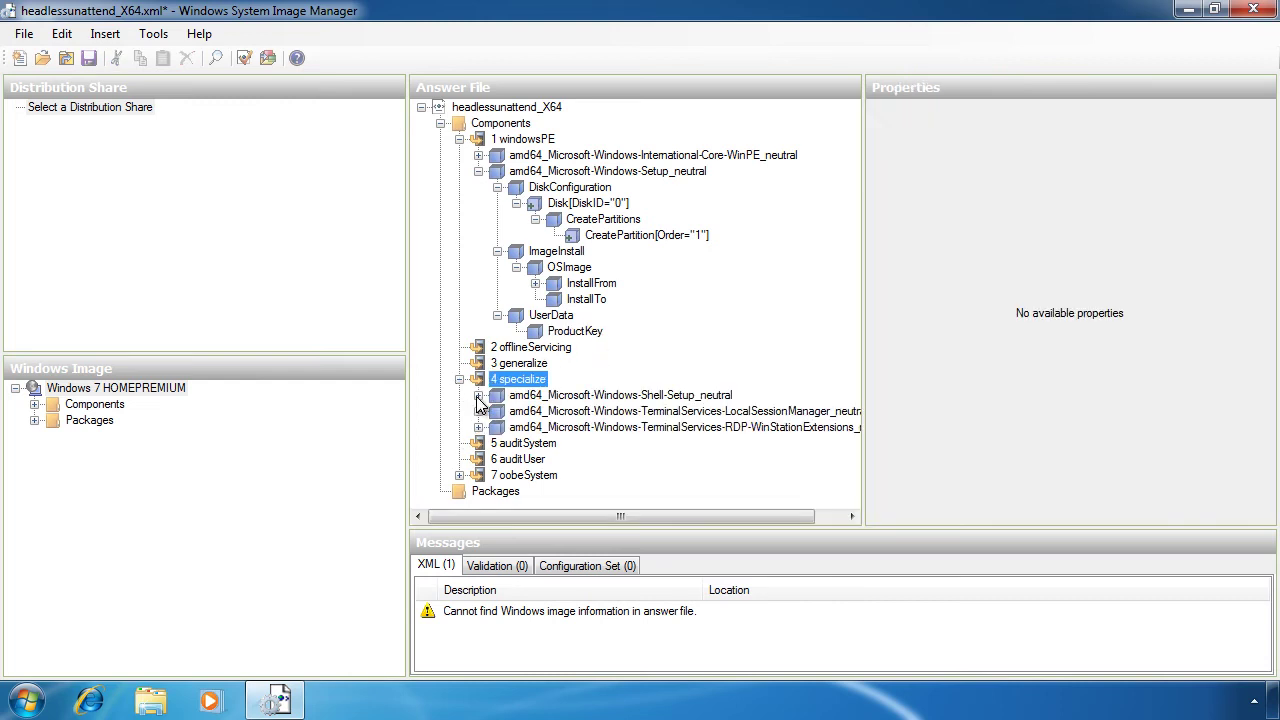
{"action": "left_click", "coordinate": [478, 395]}
{"action": "left_click", "coordinate": [496, 411]}
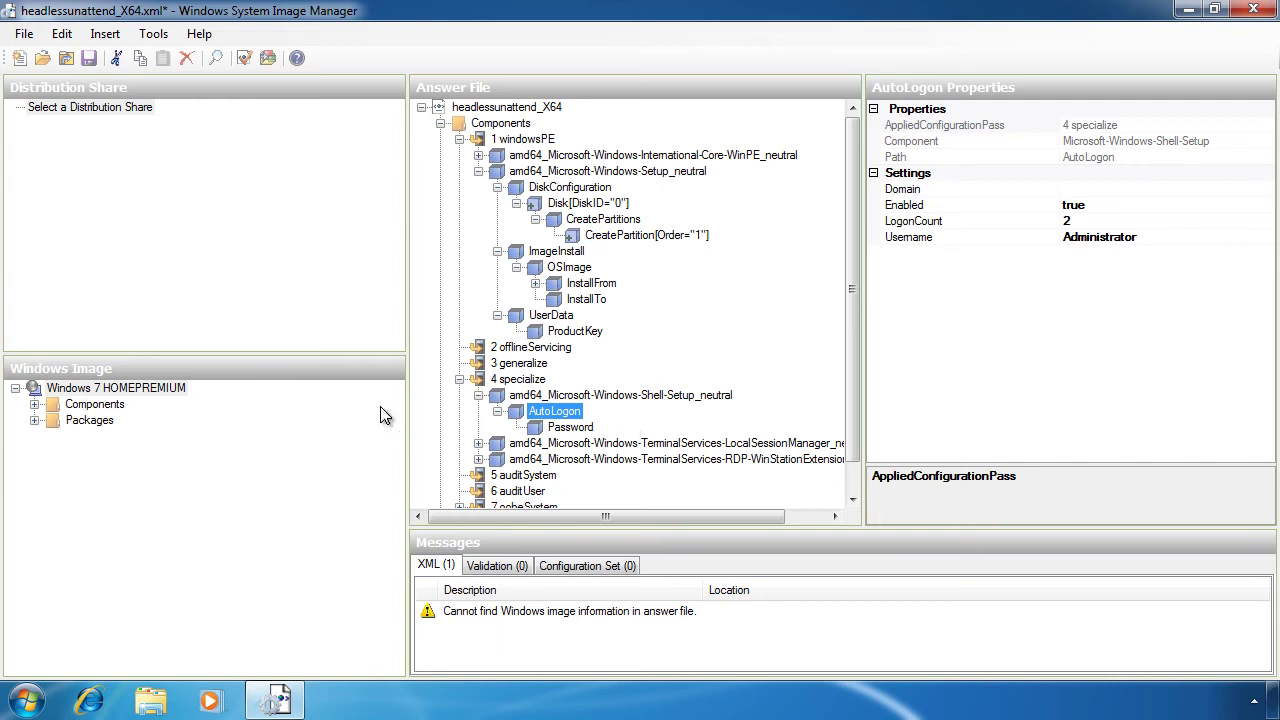
{"action": "left_click", "coordinate": [34, 404]}
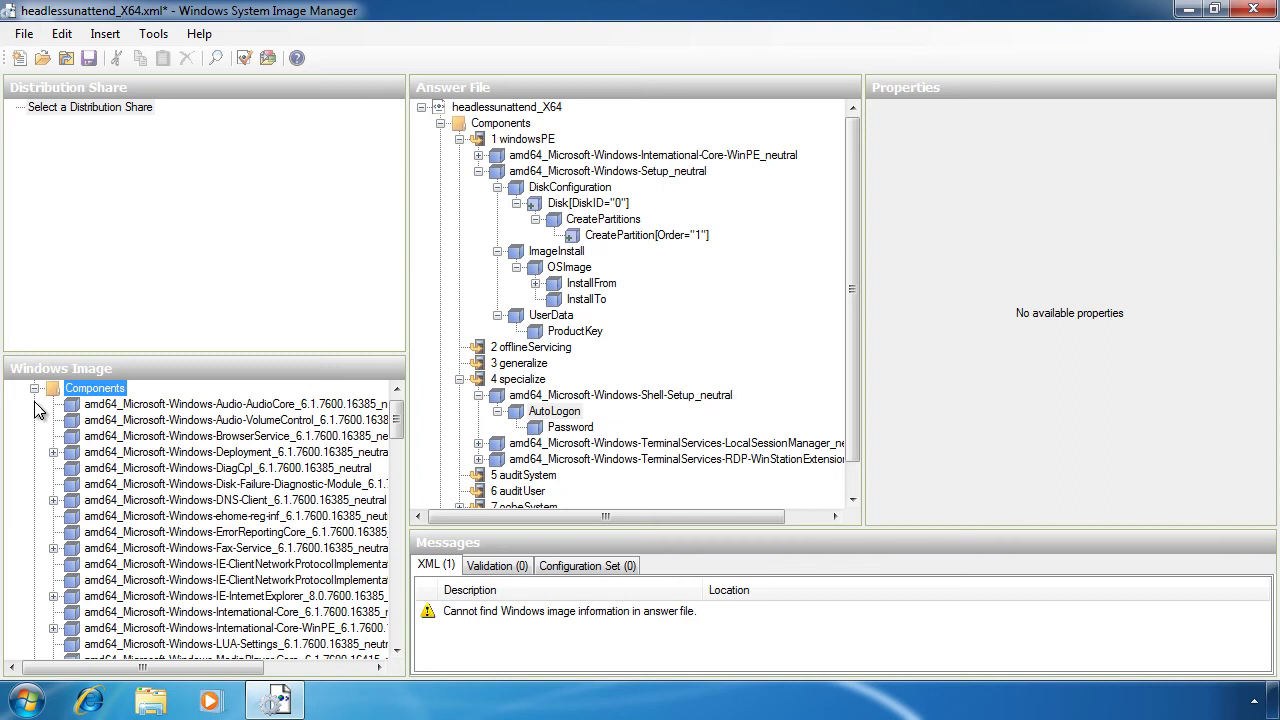
Step: Add amd64_Microsoft-Windows-Fax-Service to the 4 specialize pass
{"action": "left_click", "coordinate": [287, 549]}
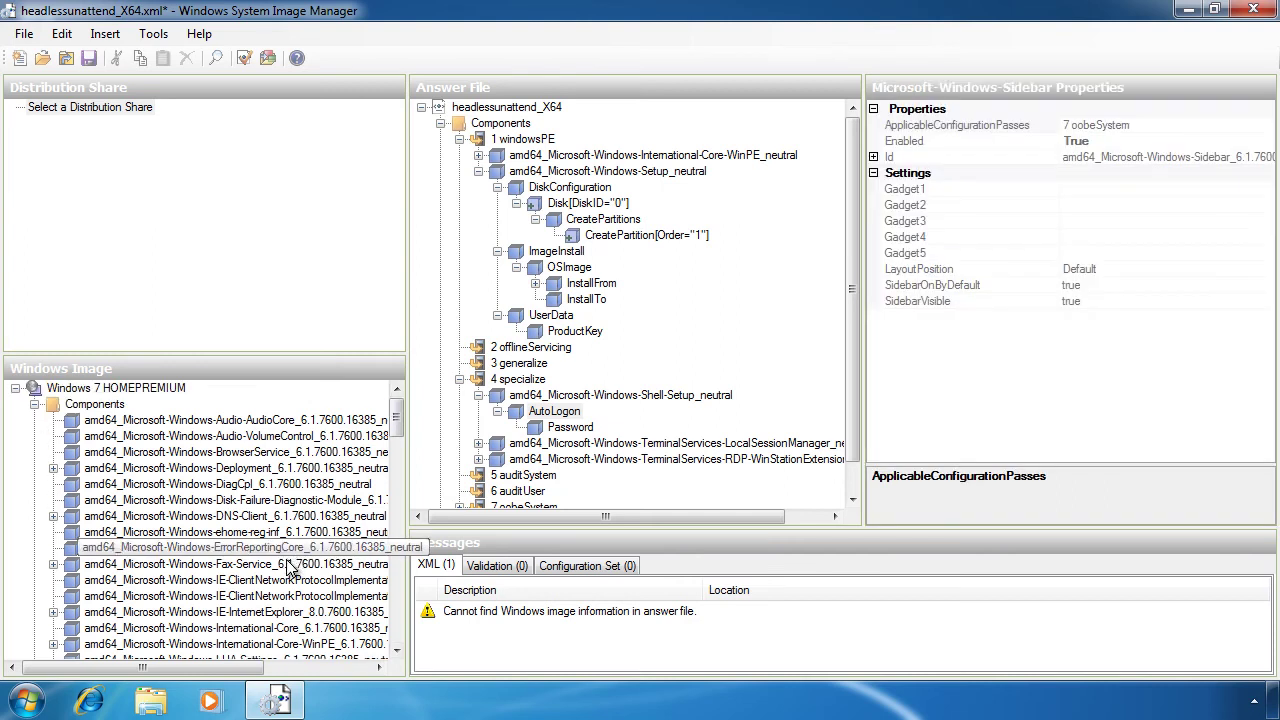
{"action": "right_click", "coordinate": [285, 562]}
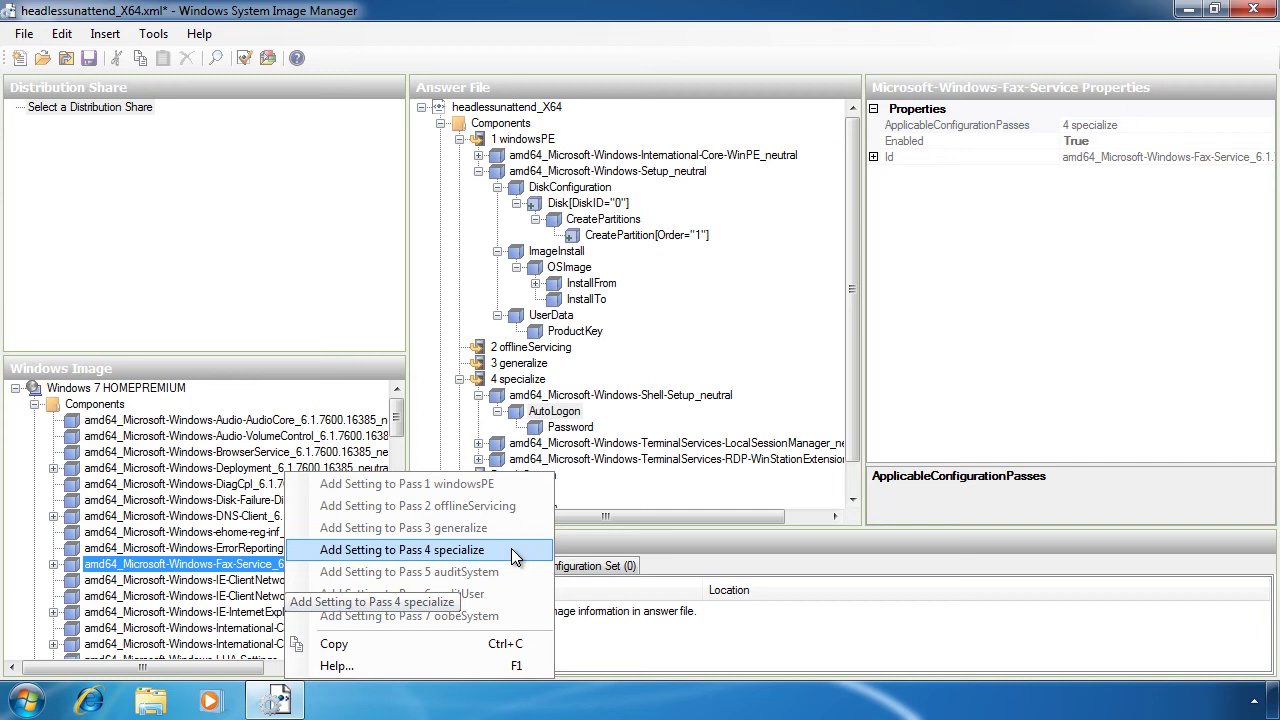
{"action": "left_click", "coordinate": [511, 548]}
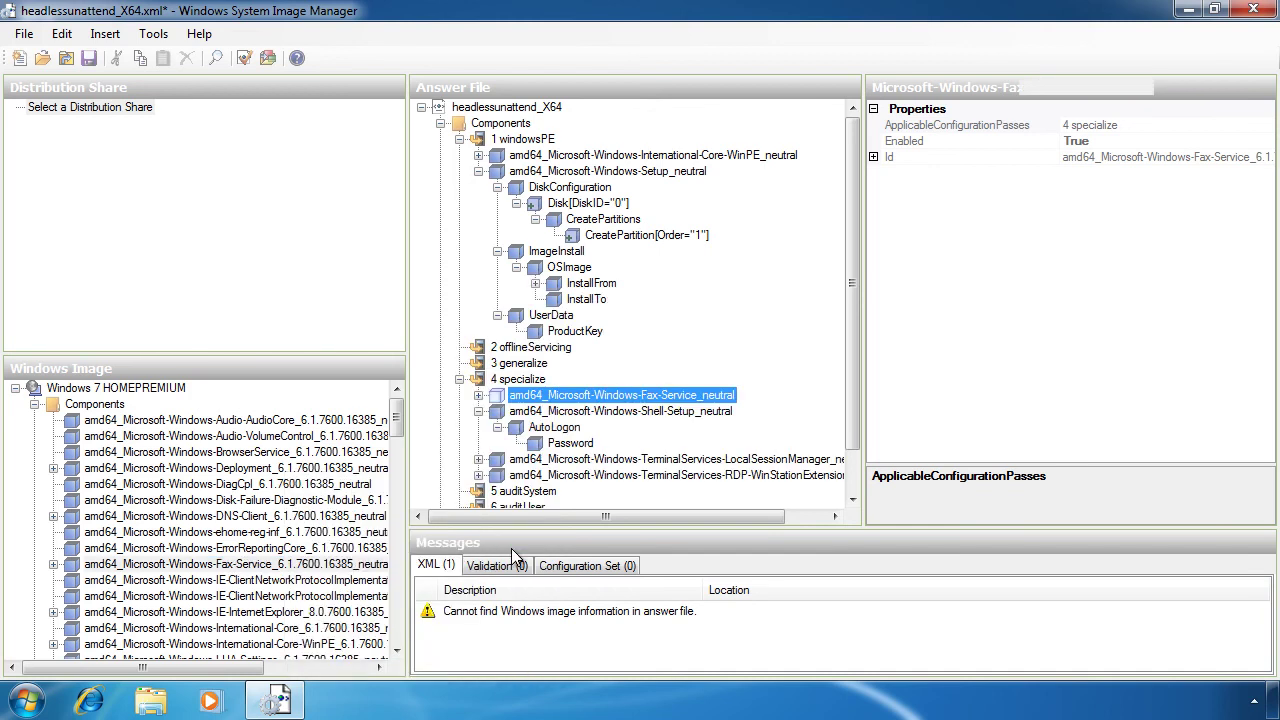
Step: Review the new Fax-Service component's Fax, FaxUnattend and Receipts settings
{"action": "left_click", "coordinate": [478, 395]}
{"action": "left_click", "coordinate": [522, 413]}
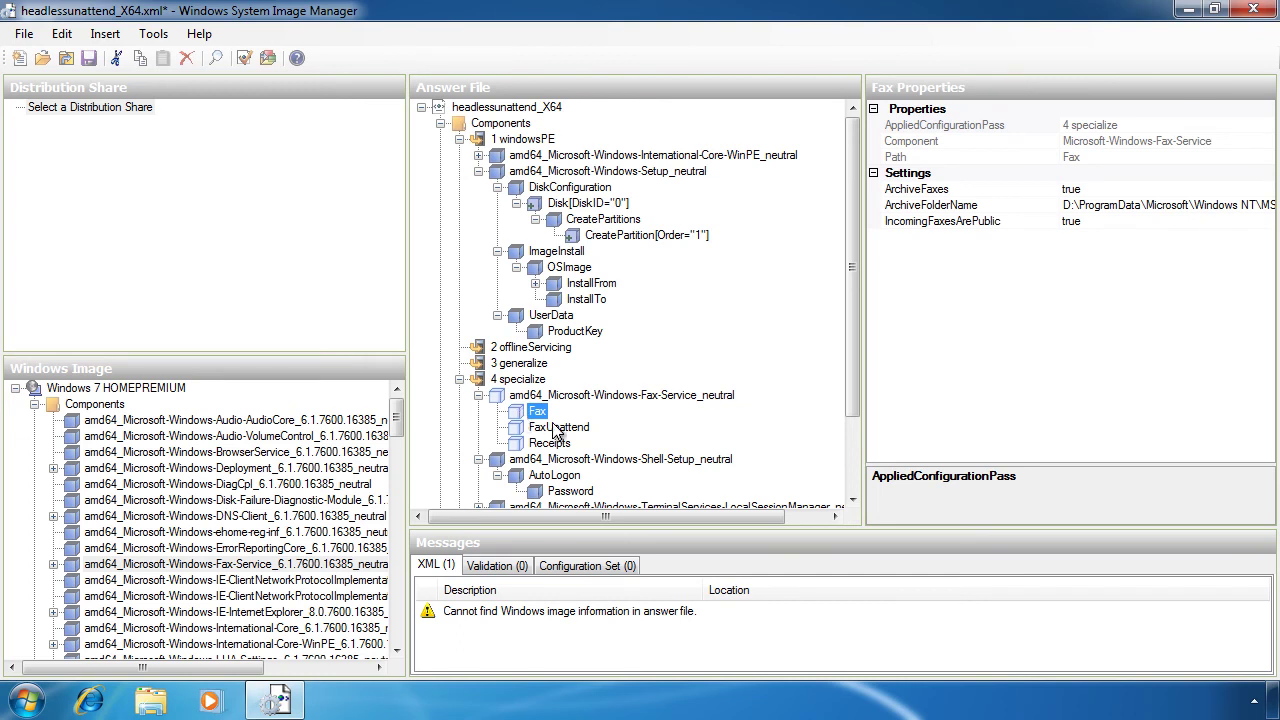
{"action": "left_click", "coordinate": [561, 429]}
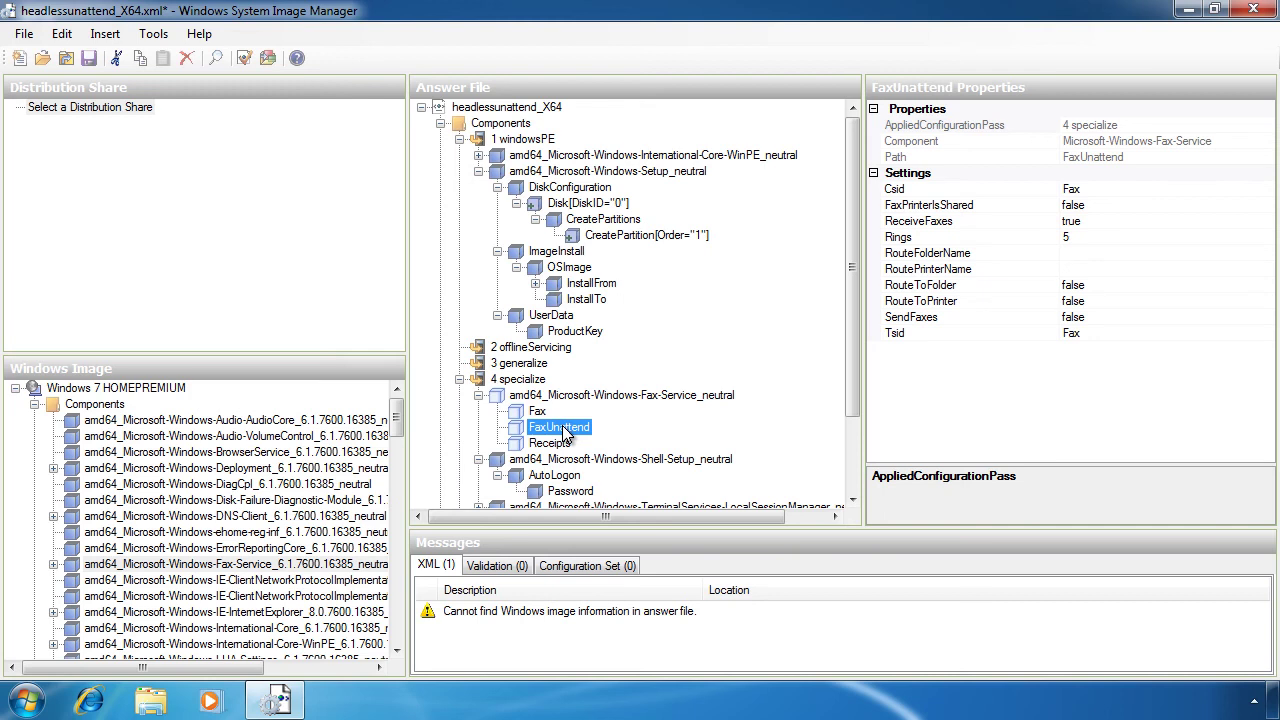
{"action": "left_click", "coordinate": [564, 448]}
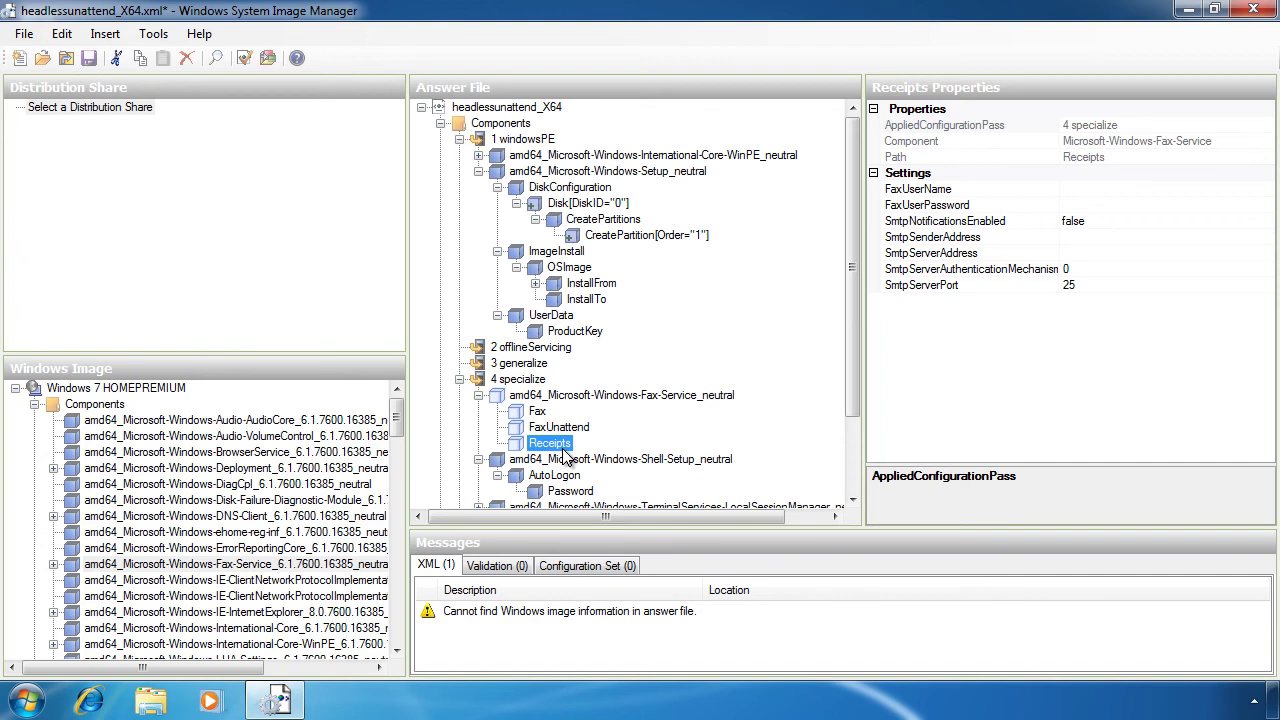
Step: Enter the administrator password in oobeSystem Shell-Setup UserAccounts AdministratorPassword Value
{"action": "left_click", "coordinate": [459, 379]}
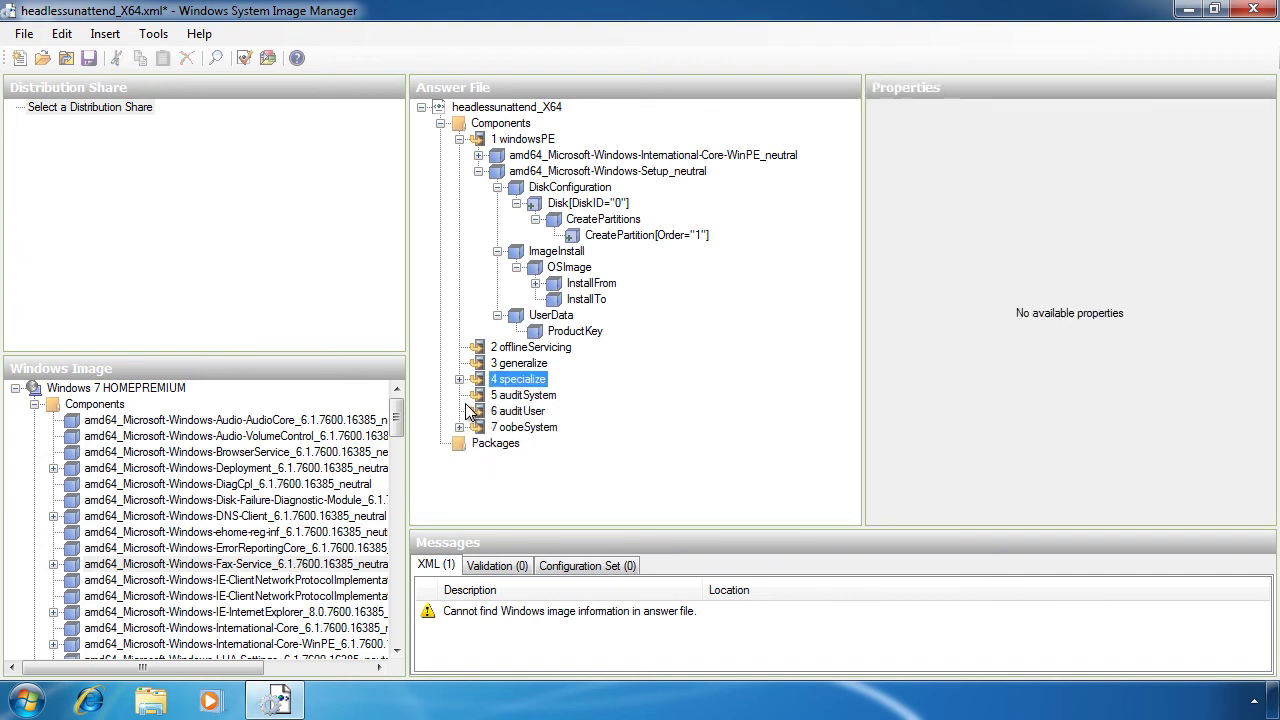
{"action": "left_click", "coordinate": [459, 427]}
{"action": "left_click", "coordinate": [478, 445]}
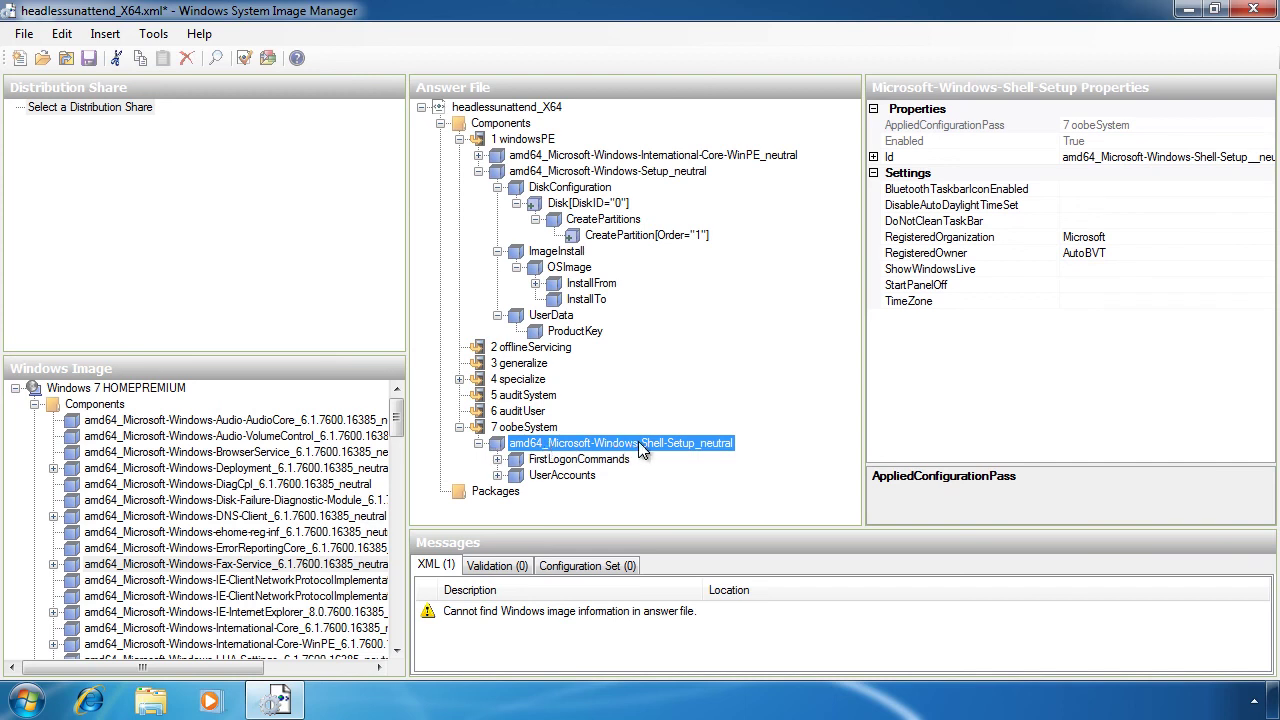
{"action": "double_click", "coordinate": [518, 477]}
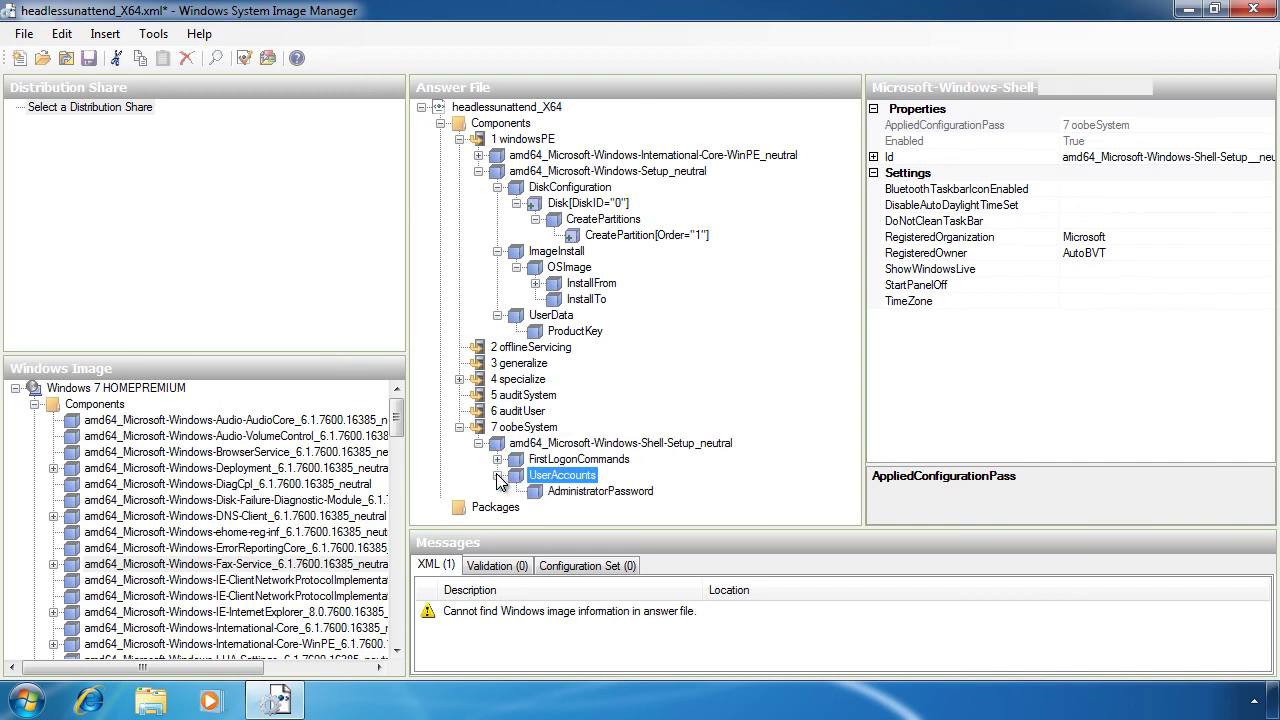
{"action": "left_click", "coordinate": [564, 493]}
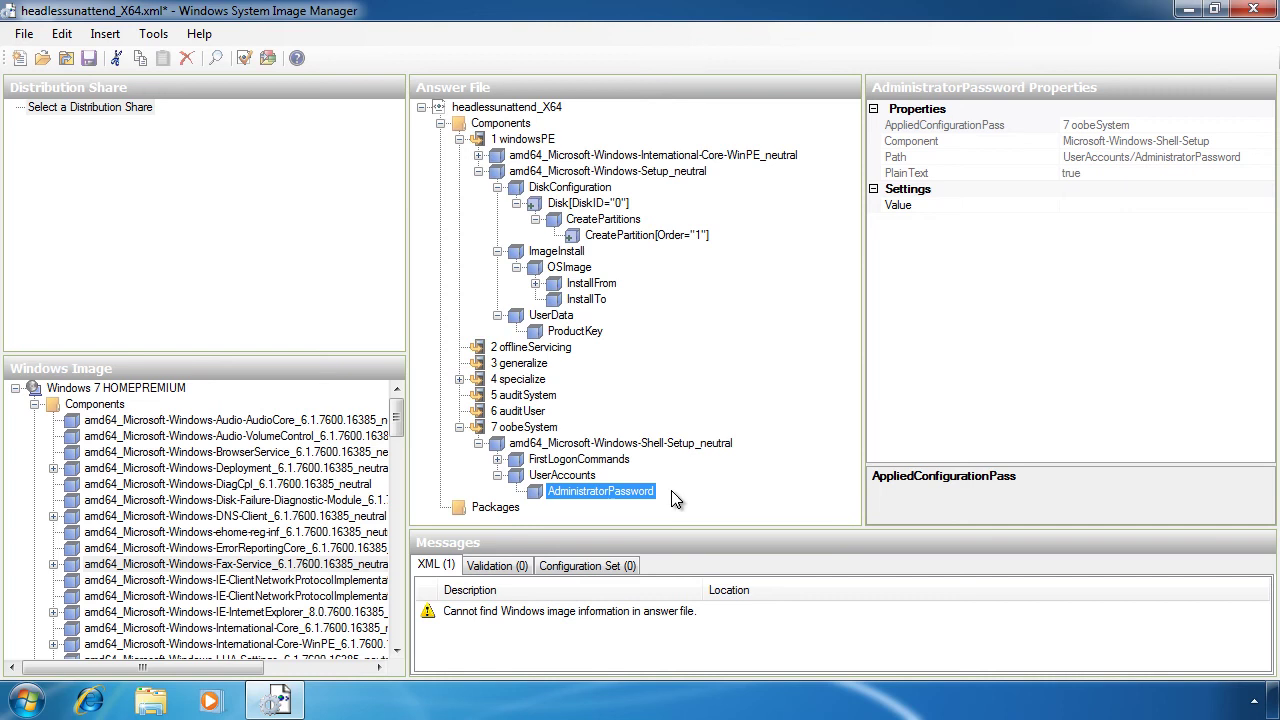
{"action": "left_click", "coordinate": [1104, 204]}
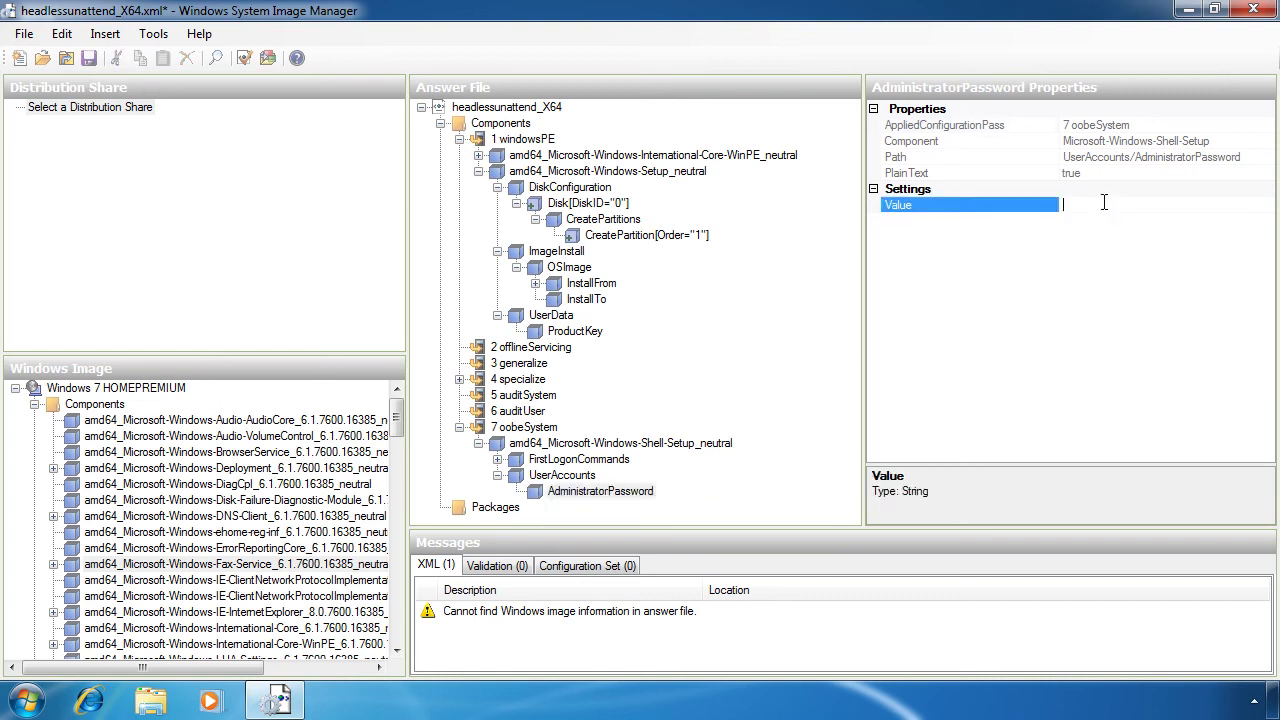
{"action": "type", "text": "Pa$$word"}
Step: Save the answer file as autounattend.xml in Desktop\MyImages
{"action": "left_click", "coordinate": [24, 33]}
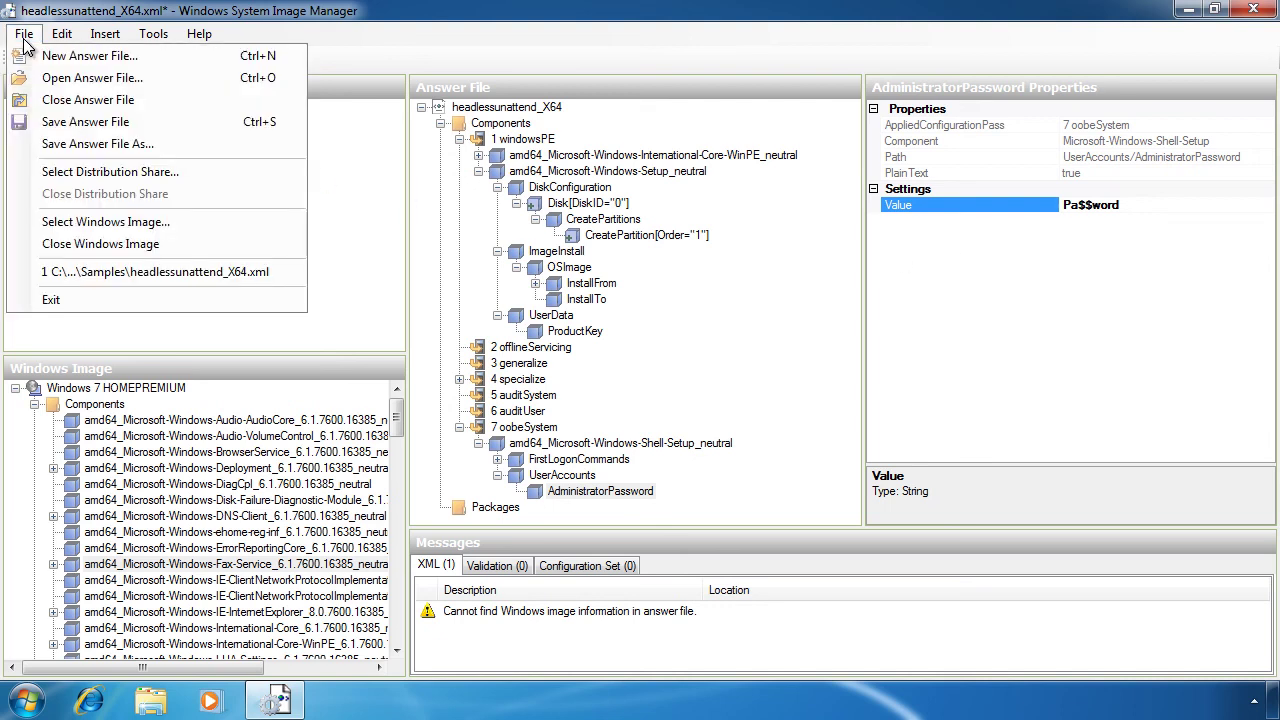
{"action": "left_click", "coordinate": [205, 145]}
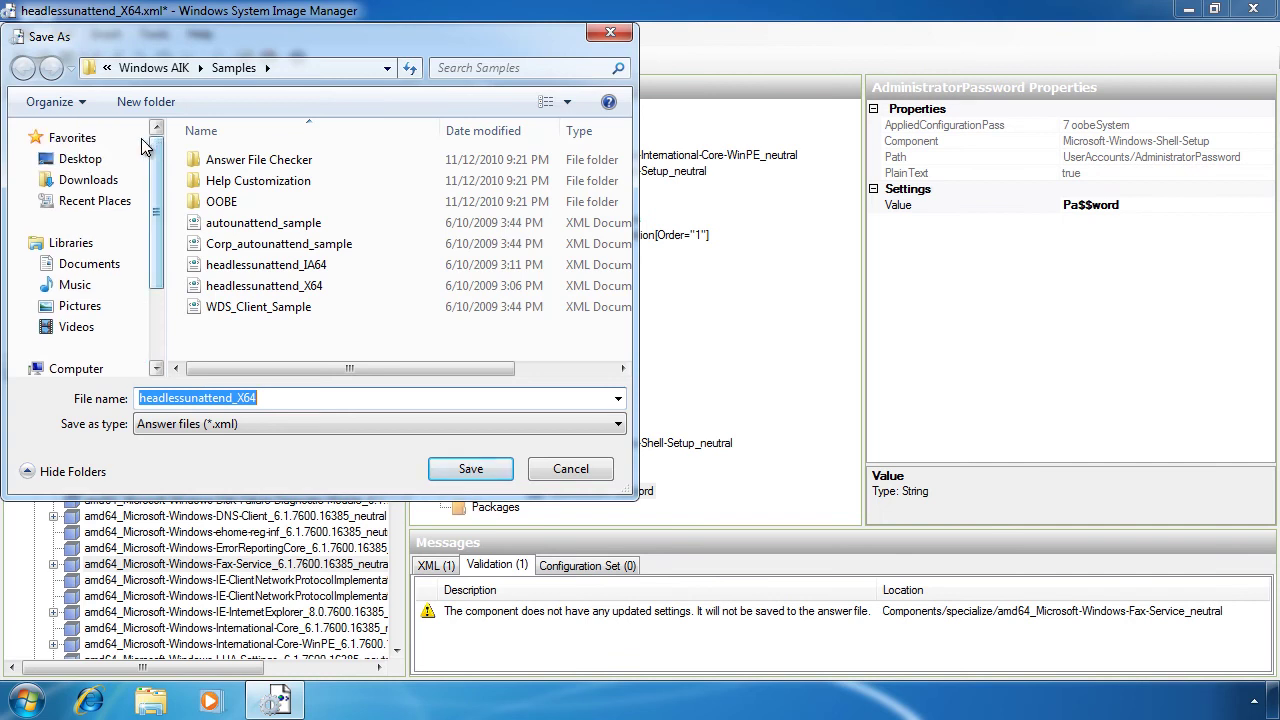
{"action": "left_click", "coordinate": [80, 160]}
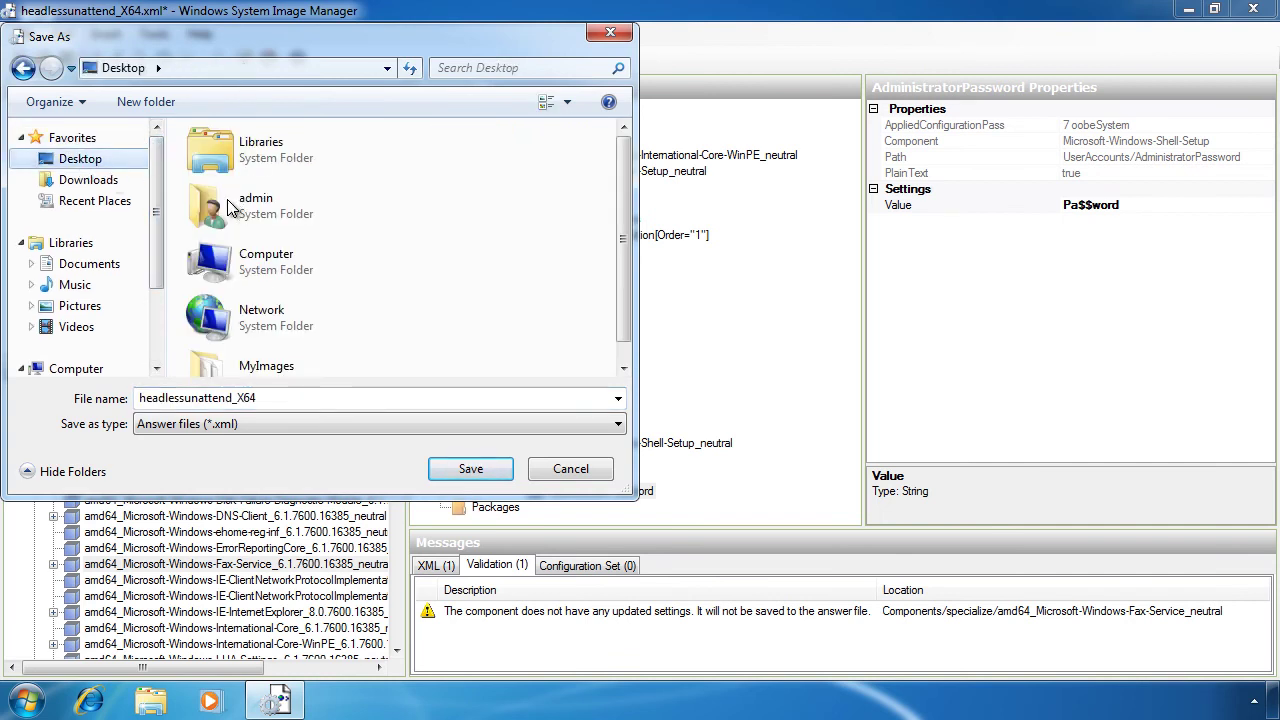
{"action": "scroll", "coordinate": [625, 210], "scroll_direction": "down", "scroll_amount": 1}
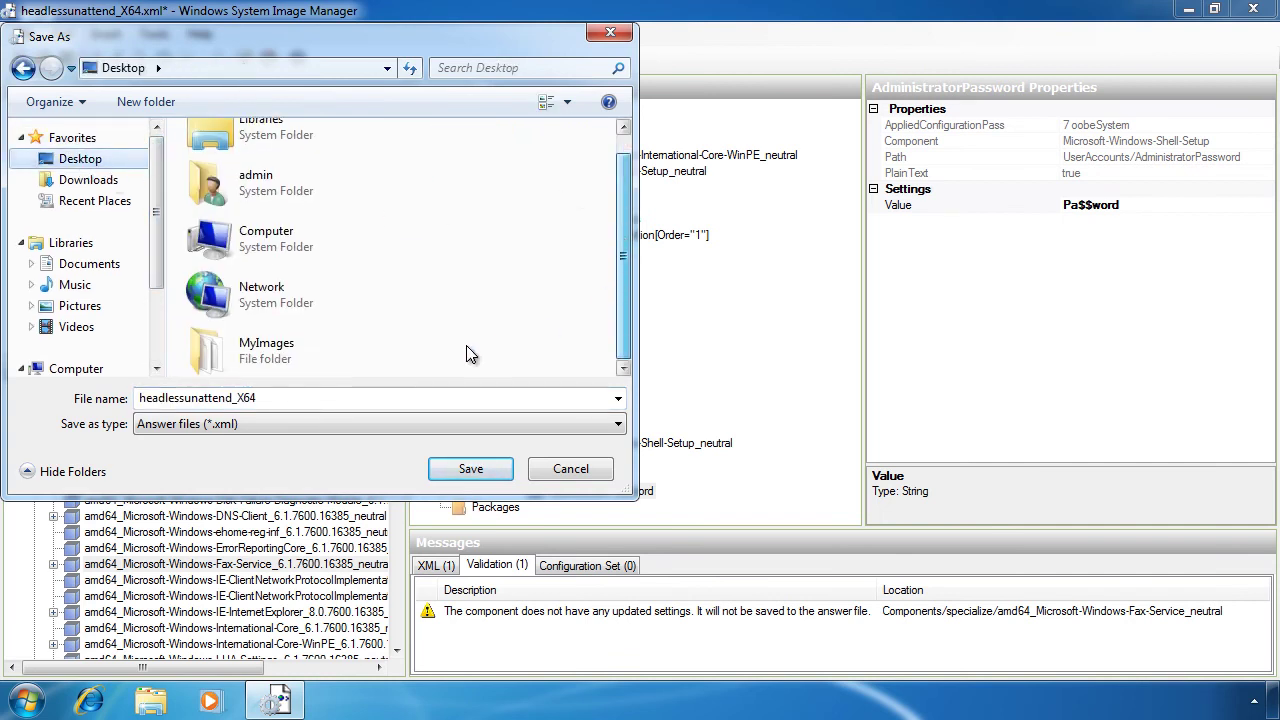
{"action": "double_click", "coordinate": [235, 339]}
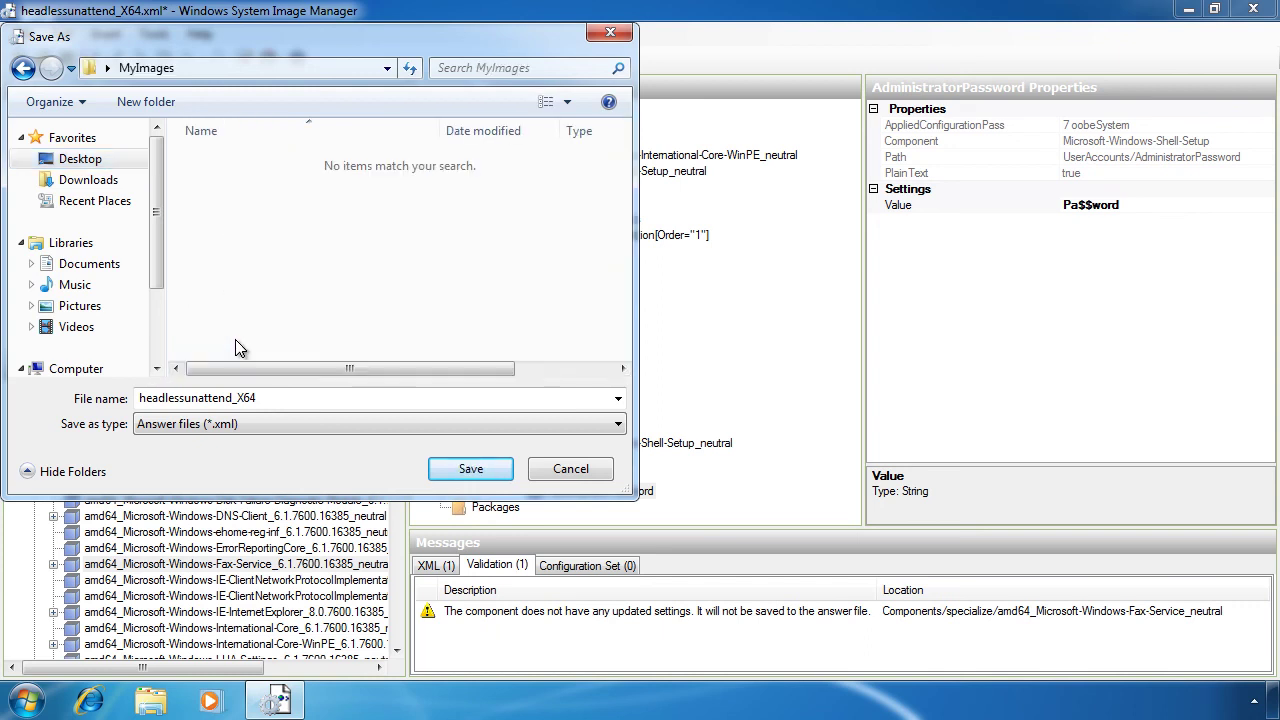
{"action": "left_click", "coordinate": [319, 394]}
{"action": "type", "text": "au"}
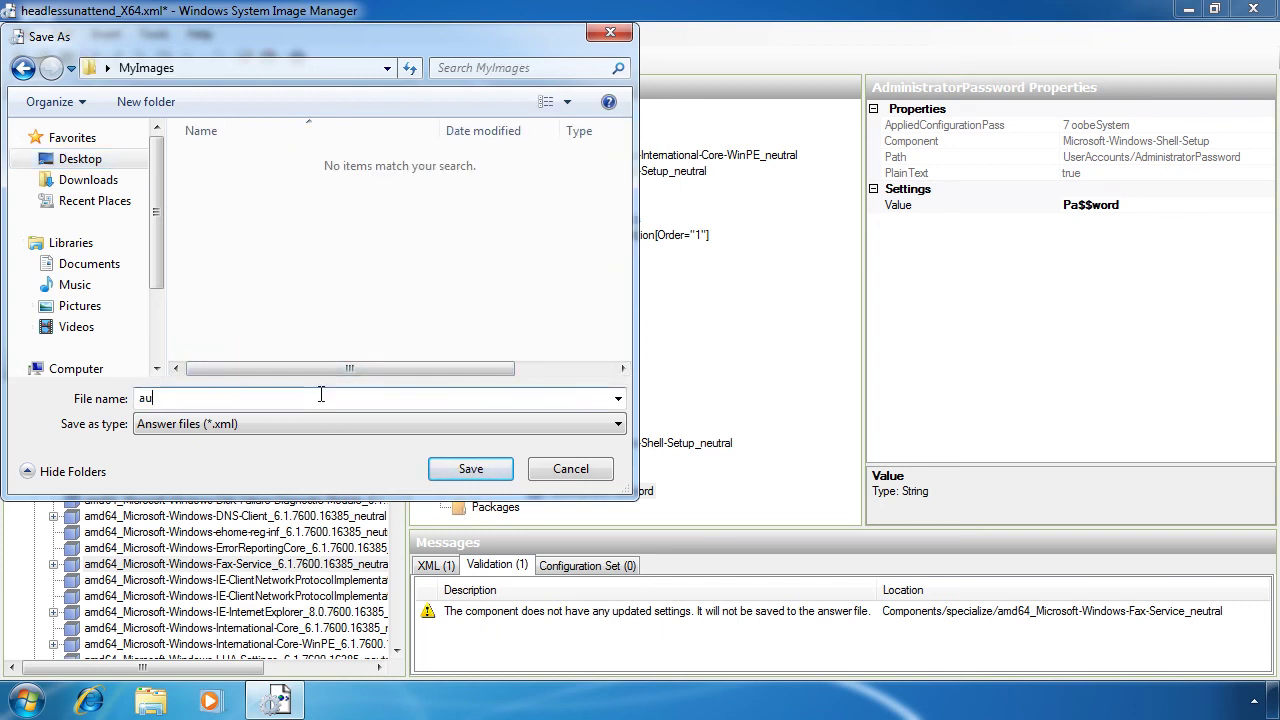
{"action": "type", "text": "tounattend"}
{"action": "left_click", "coordinate": [499, 478]}
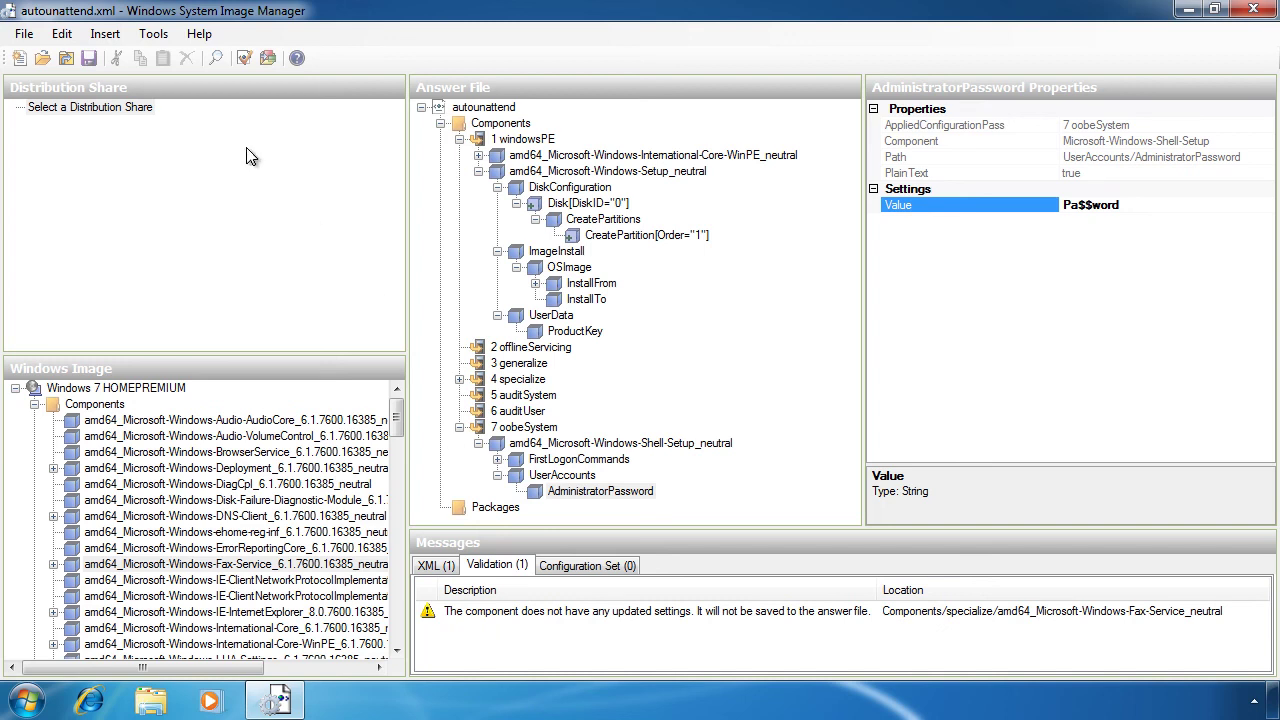
Step: Validate autounattend.xml, leaving one warning that the specialize Fax-Service component has no updated settings
{"action": "left_click", "coordinate": [153, 33]}
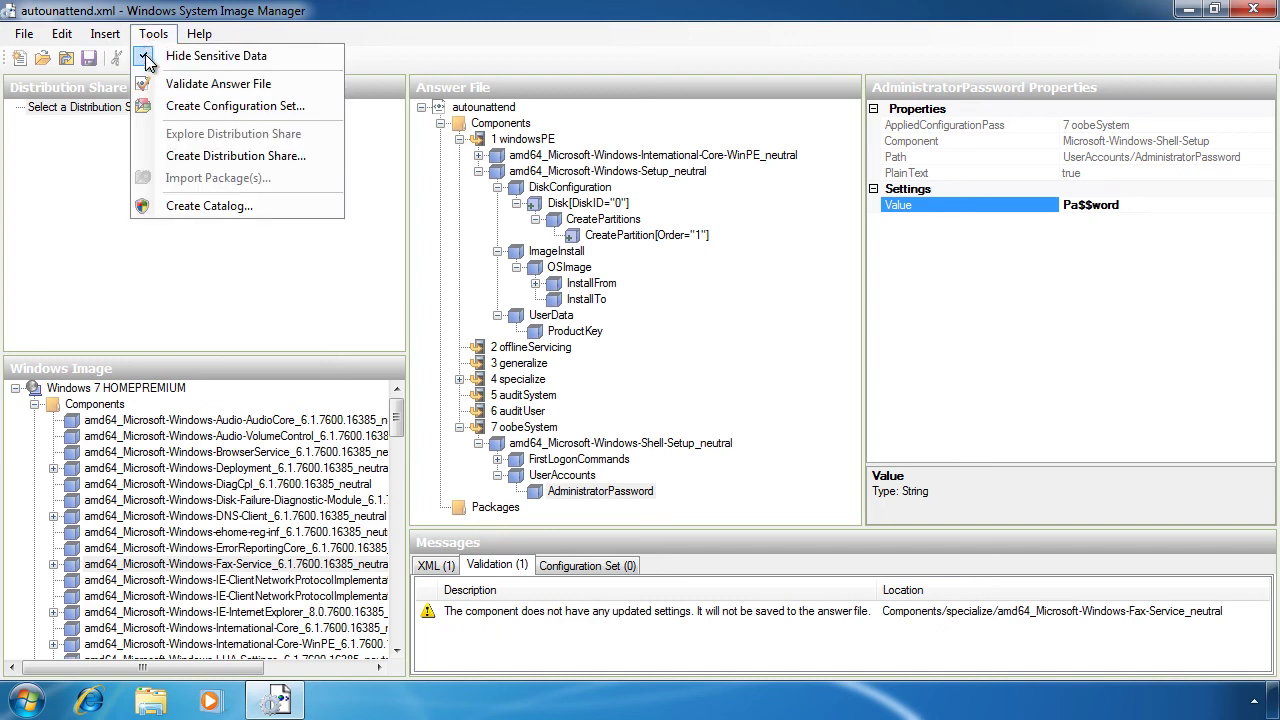
{"action": "left_click", "coordinate": [305, 87]}
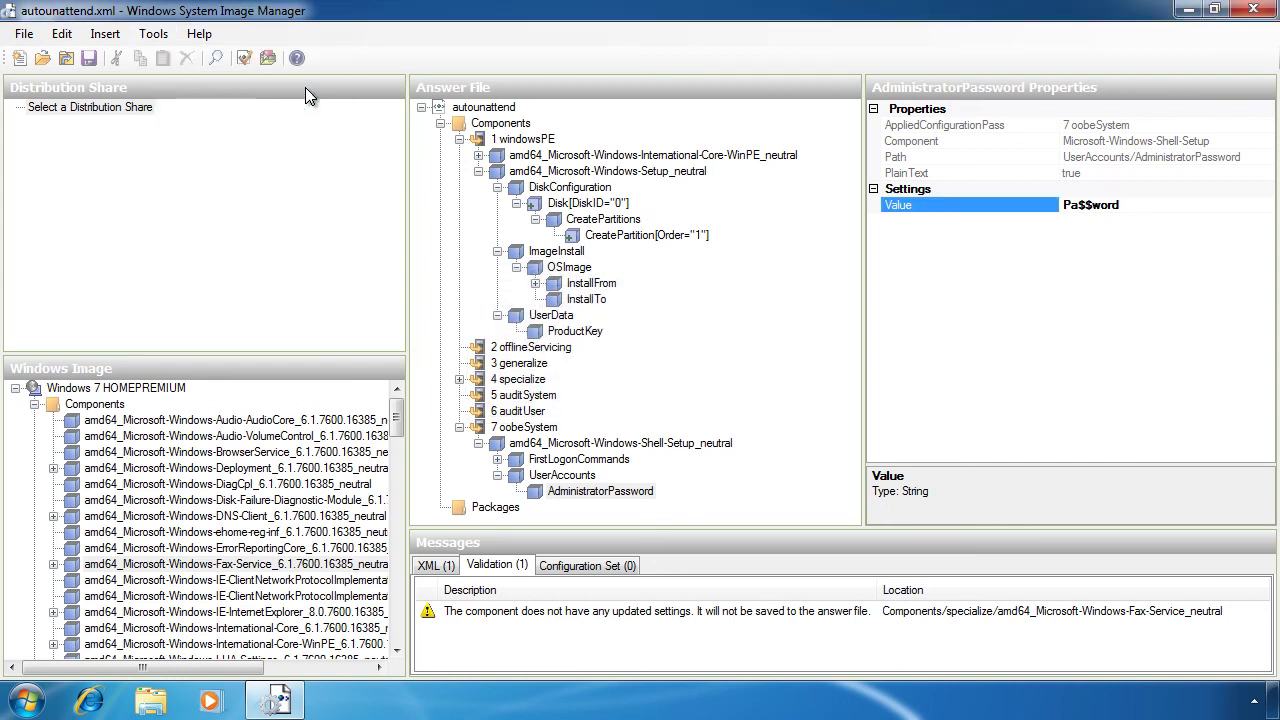